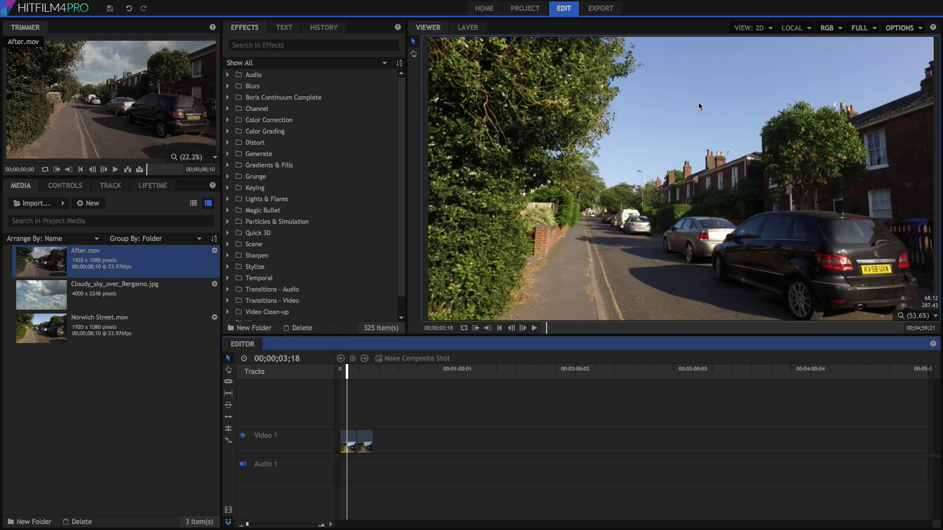
Step: Make a composite shot from the Norwich Street.mov clip and name it Sky Replacement
{"action": "left_click", "coordinate": [361, 374]}
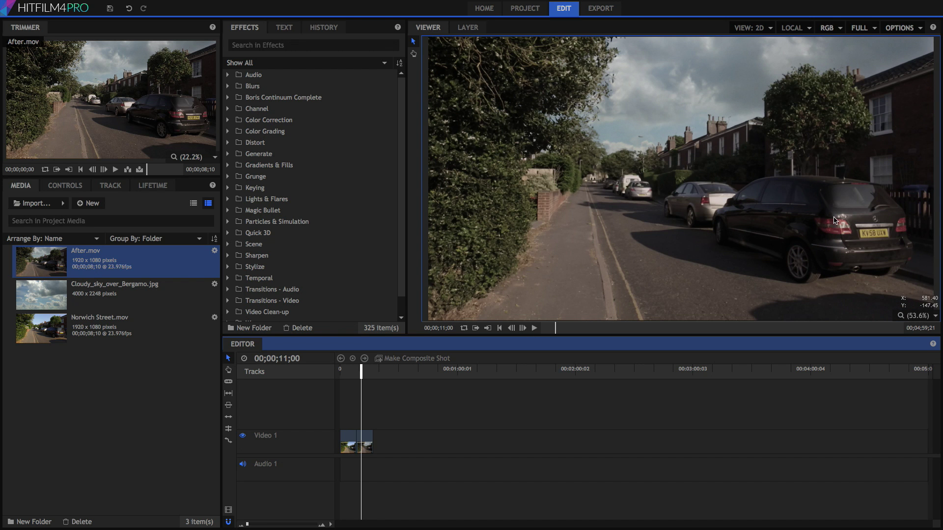
{"action": "left_click", "coordinate": [122, 313]}
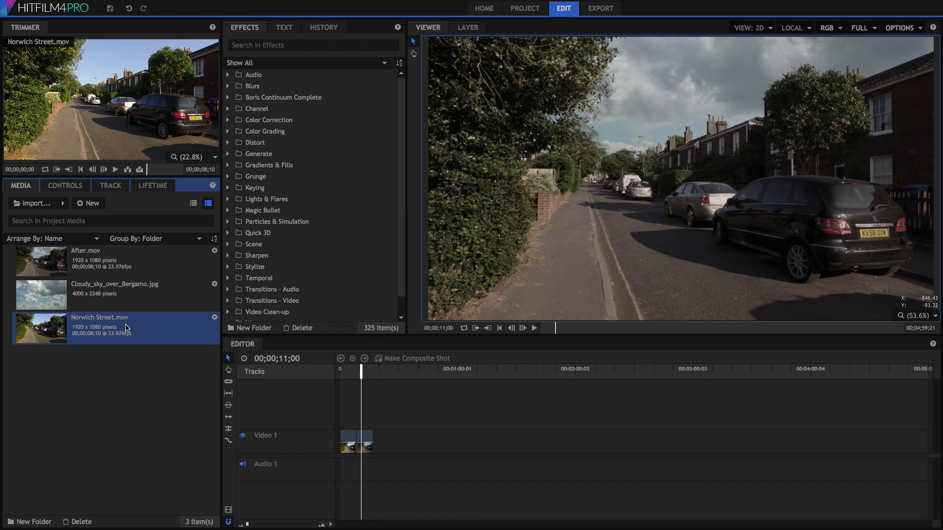
{"action": "right_click", "coordinate": [124, 326]}
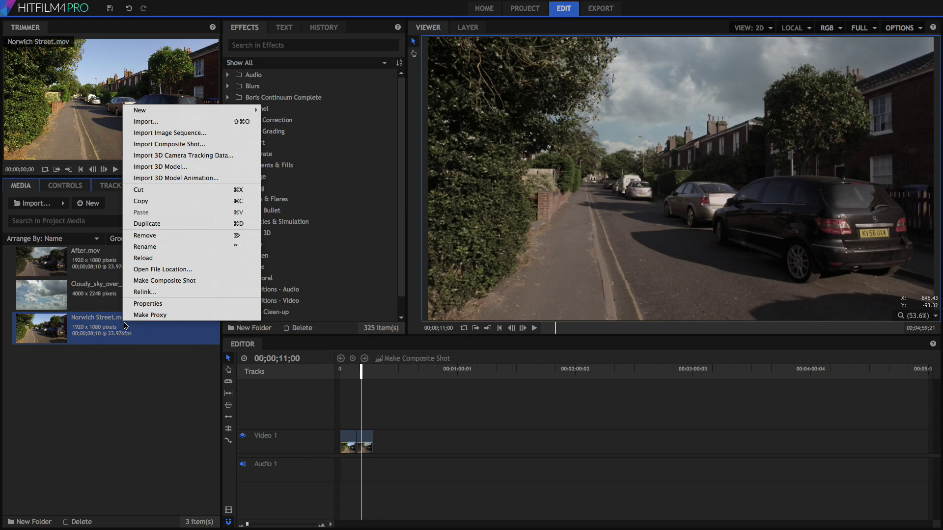
{"action": "left_click", "coordinate": [164, 280]}
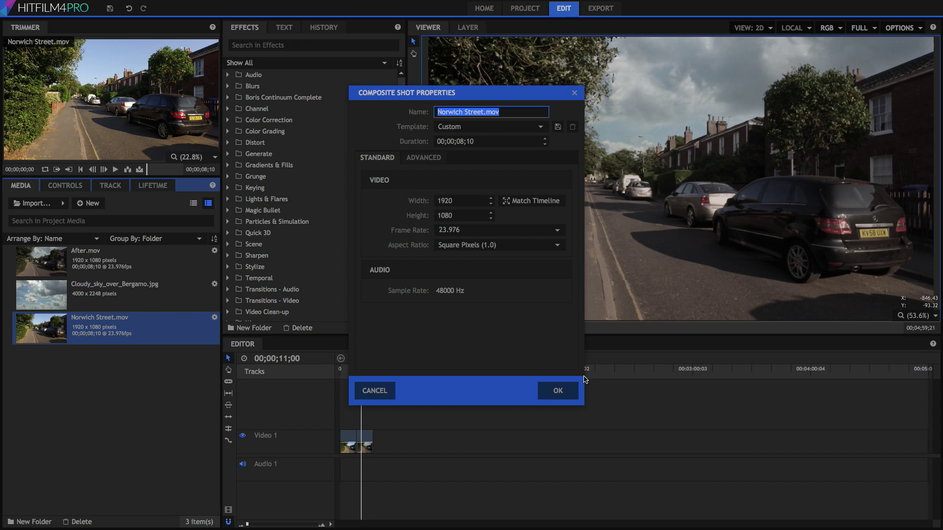
{"action": "type", "text": "Sky Replacement"}
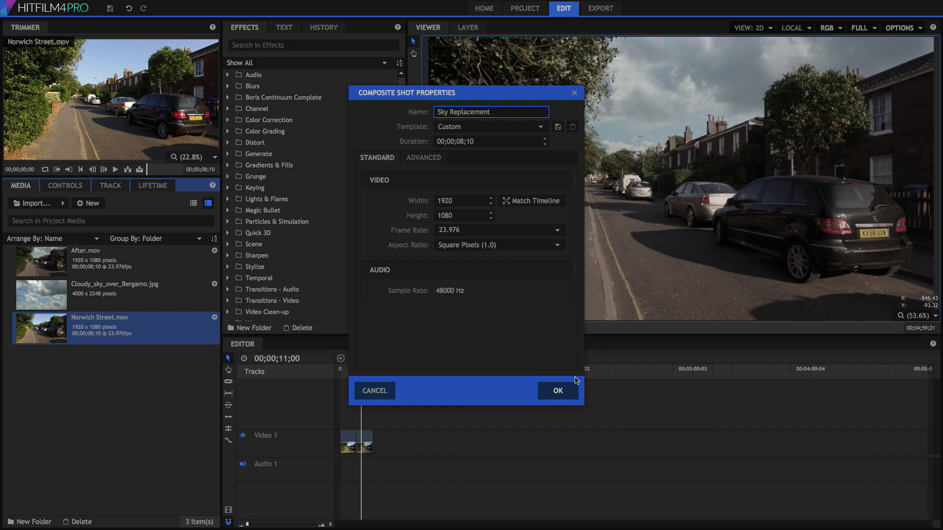
{"action": "left_click", "coordinate": [576, 382]}
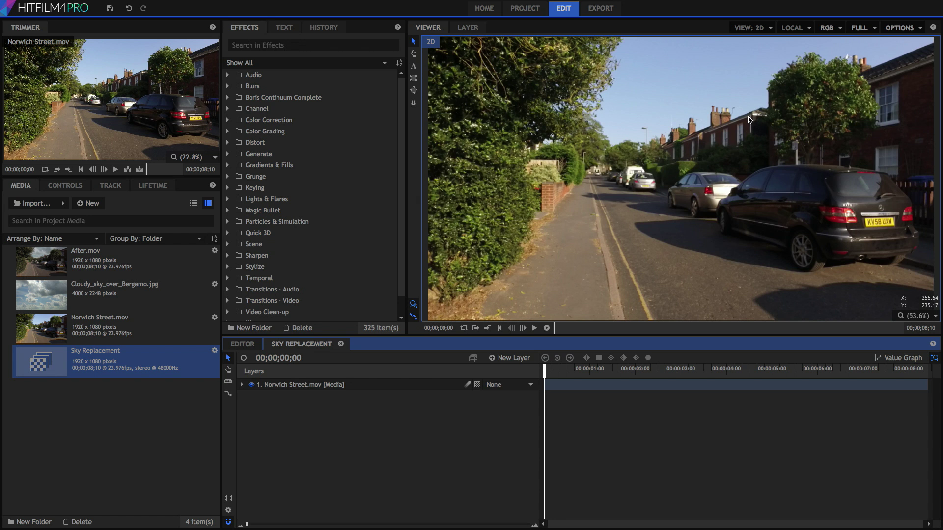
Step: Add a tracker to the Norwich Street.mov layer and set its type to Double Points
{"action": "left_click", "coordinate": [242, 384]}
{"action": "left_click", "coordinate": [534, 396]}
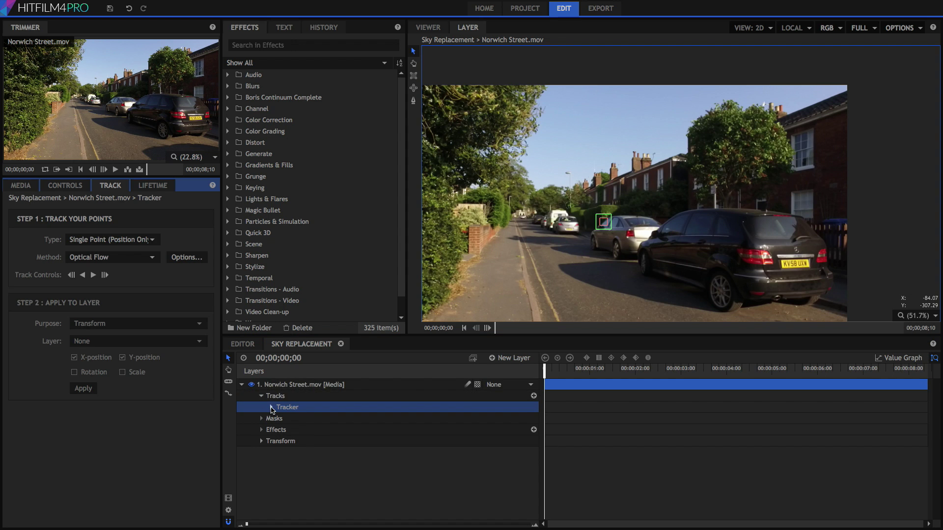
{"action": "left_click", "coordinate": [98, 240]}
{"action": "left_click", "coordinate": [105, 249]}
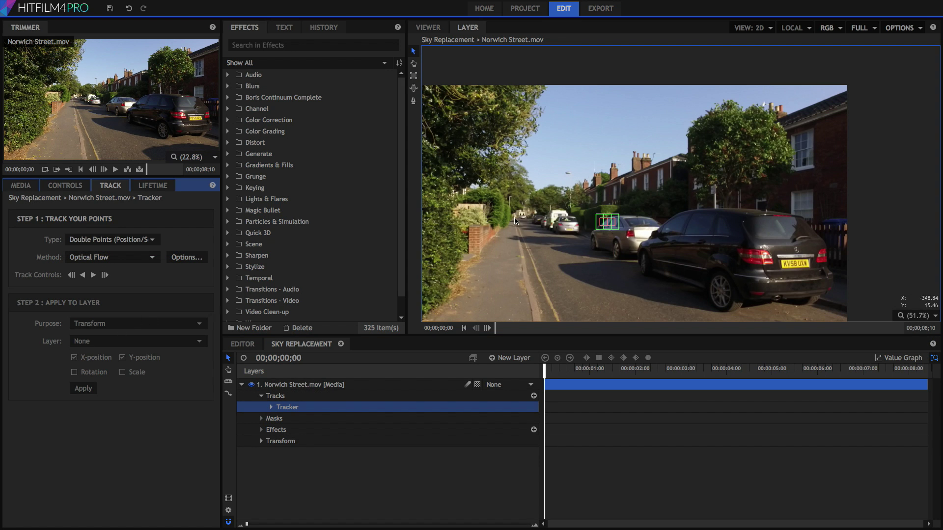
Step: Place the tracking points on the rooftop chimney behind the tree and on the street lamp, and track forward through the clip
{"action": "scroll", "coordinate": [634, 212], "scroll_direction": "up", "scroll_amount": 3}
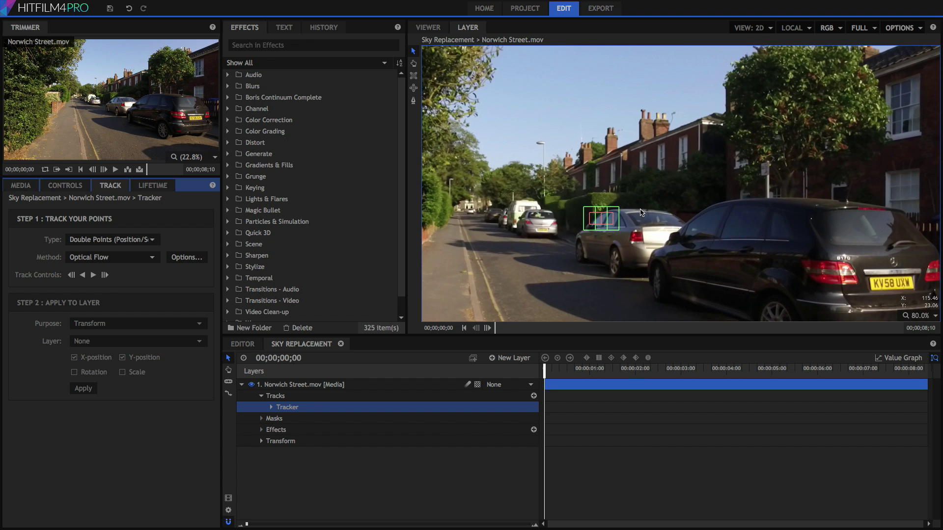
{"action": "left_click_drag", "start_coordinate": [705, 171], "coordinate": [656, 205]}
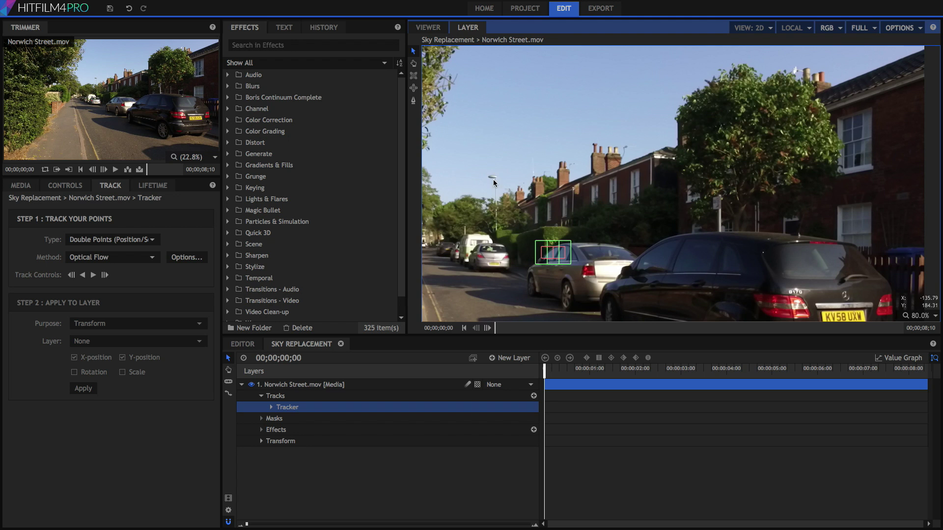
{"action": "left_click_drag", "start_coordinate": [562, 259], "coordinate": [836, 92]}
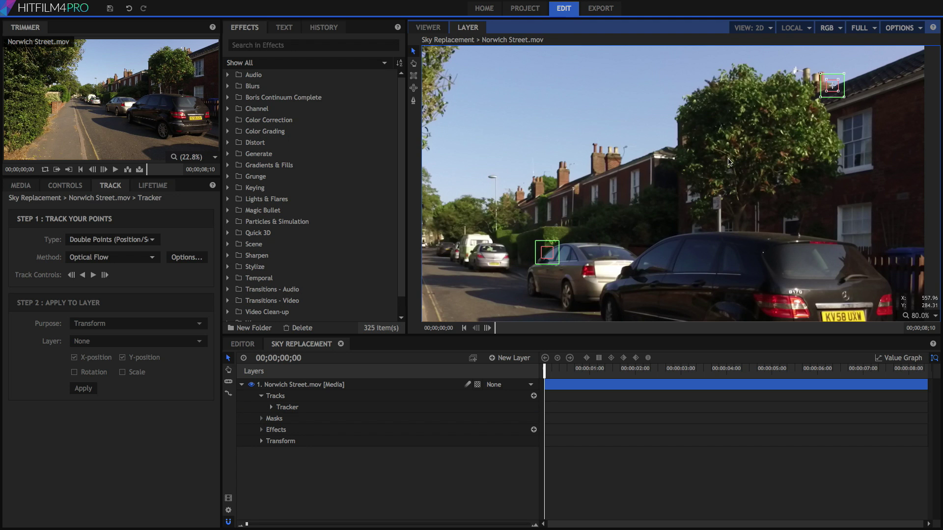
{"action": "left_click_drag", "start_coordinate": [547, 258], "coordinate": [496, 184]}
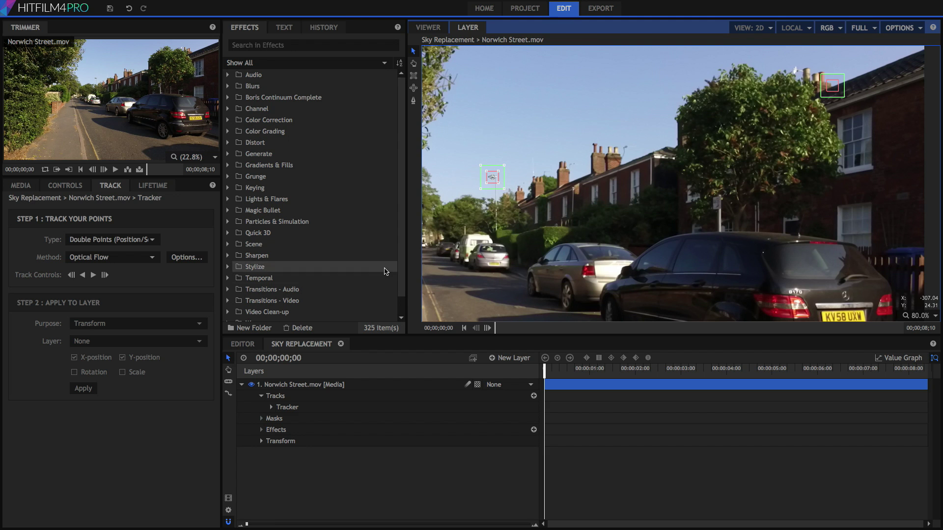
{"action": "left_click", "coordinate": [94, 275]}
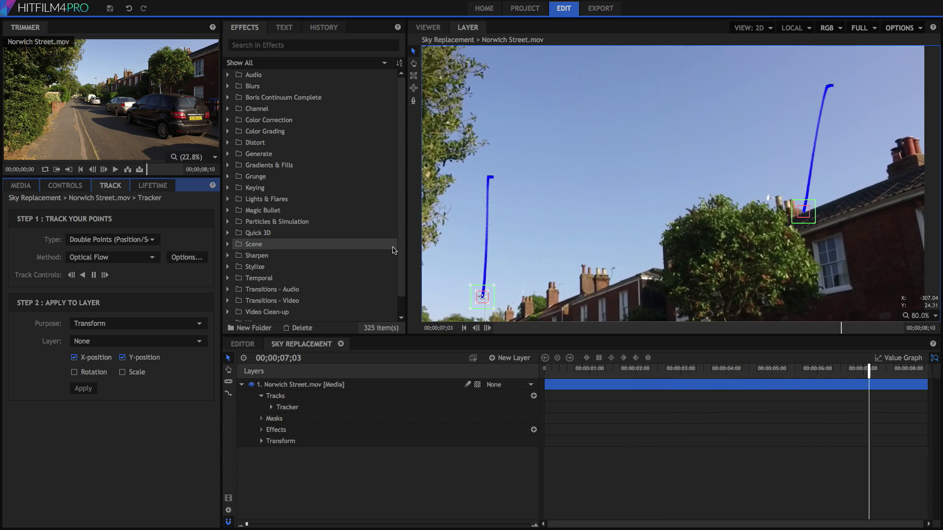
{"action": "scroll", "coordinate": [617, 172], "scroll_direction": "down", "scroll_amount": 1}
{"action": "left_click", "coordinate": [935, 316]}
{"action": "left_click", "coordinate": [909, 419]}
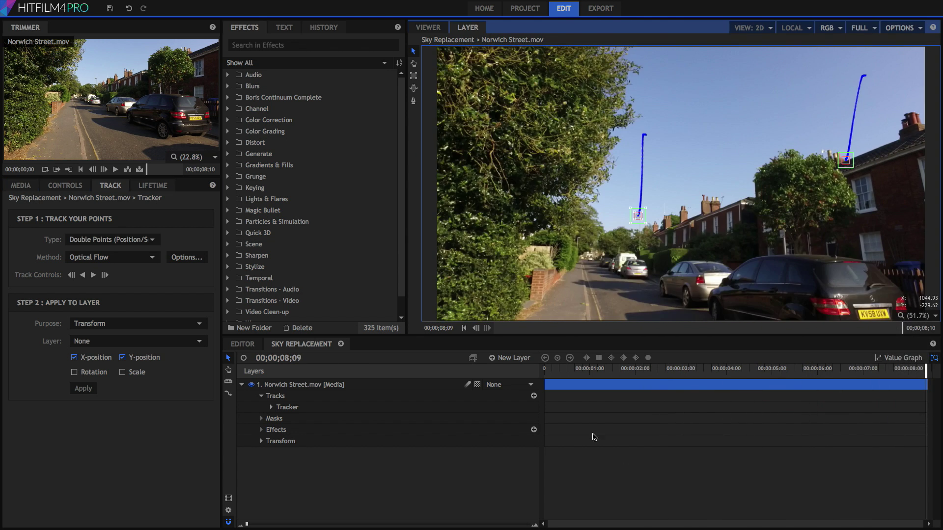
Step: Create a new point layer and name it Sky Track
{"action": "left_click", "coordinate": [514, 358]}
{"action": "left_click", "coordinate": [498, 420]}
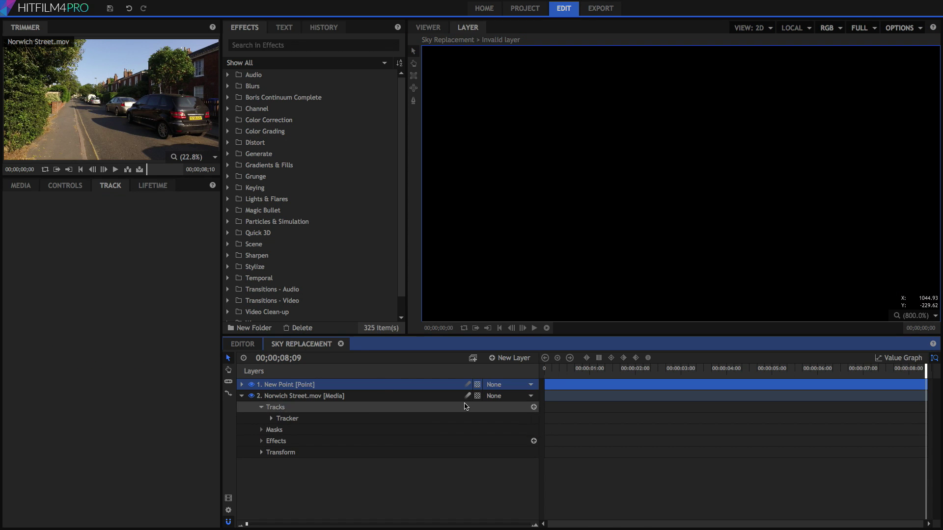
{"action": "double_click", "coordinate": [293, 386]}
{"action": "type", "text": "Sky Track"}
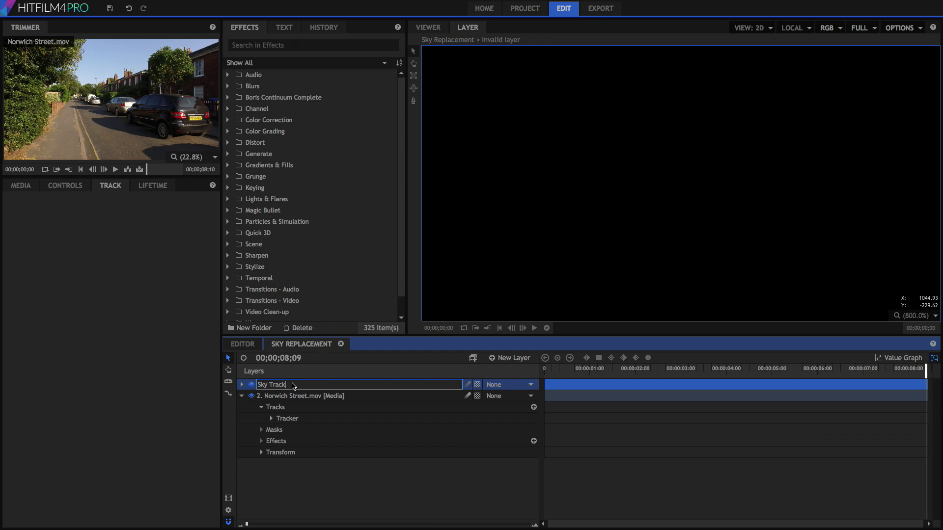
{"action": "key", "text": "Return"}
Step: Apply the tracker's position, rotation and scale to the Sky Track point and check its motion in the composite
{"action": "left_click", "coordinate": [297, 418]}
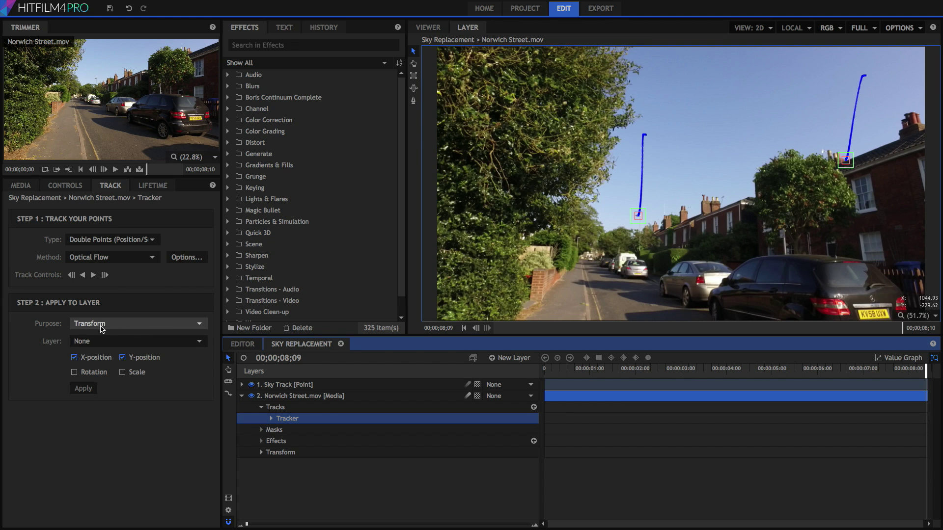
{"action": "left_click", "coordinate": [101, 343]}
{"action": "left_click", "coordinate": [99, 359]}
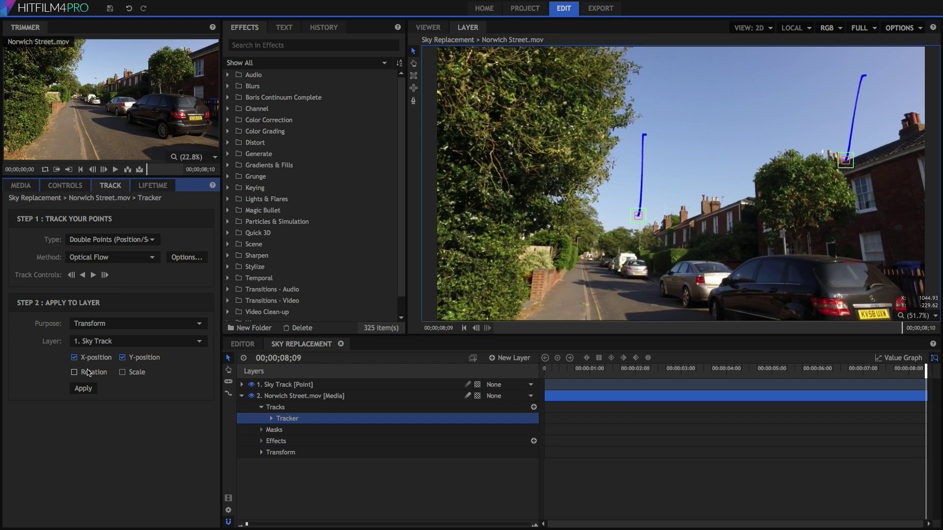
{"action": "left_click", "coordinate": [122, 372]}
{"action": "left_click", "coordinate": [82, 389]}
{"action": "left_click", "coordinate": [441, 28]}
{"action": "left_click", "coordinate": [342, 385]}
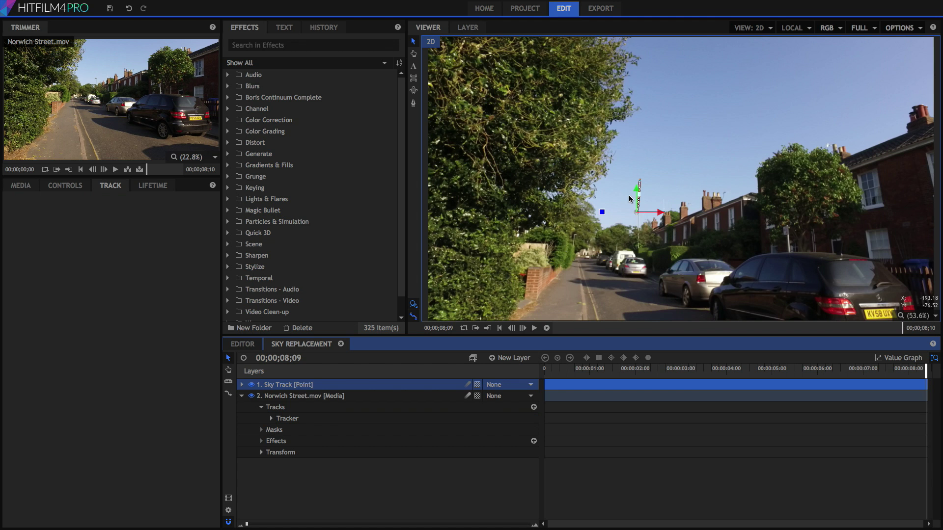
{"action": "left_click_drag", "start_coordinate": [552, 369], "coordinate": [931, 348]}
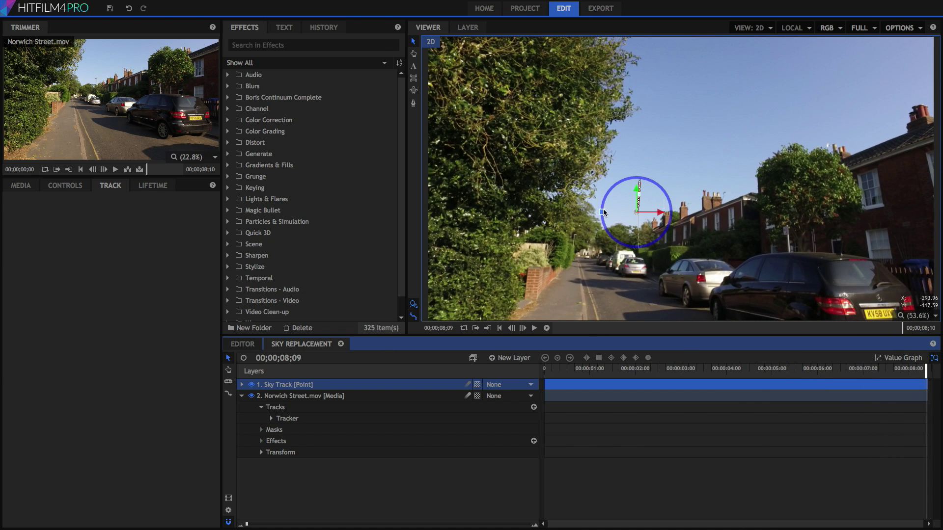
Step: Add the Luminance Key effect to the Norwich Street.mov layer with the key type Key Out Brighter
{"action": "left_click", "coordinate": [20, 186]}
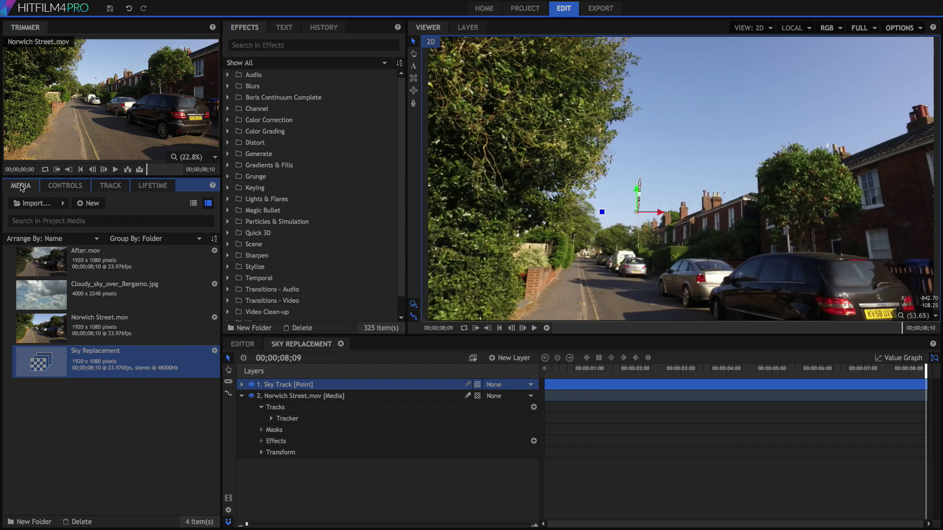
{"action": "left_click", "coordinate": [252, 45]}
{"action": "type", "text": "lumi"}
{"action": "left_click_drag", "start_coordinate": [301, 88], "coordinate": [304, 396]}
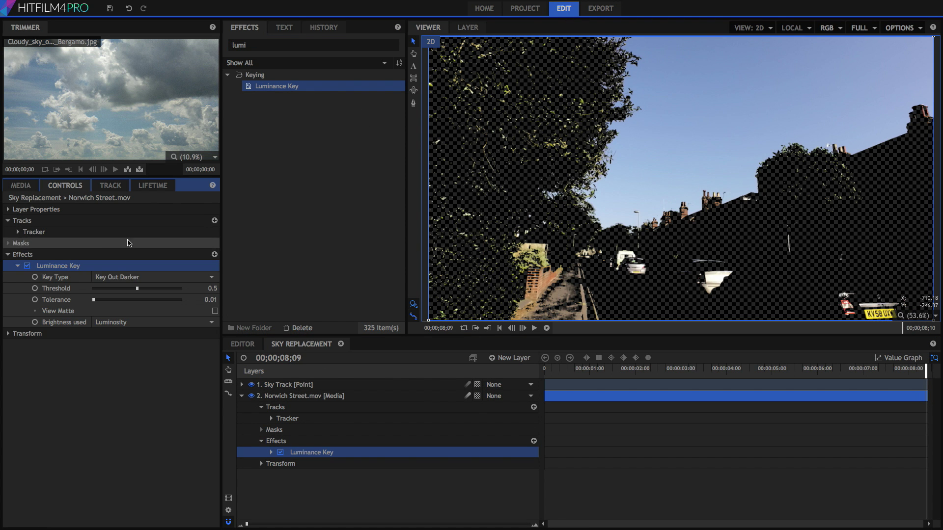
{"action": "left_click", "coordinate": [121, 278]}
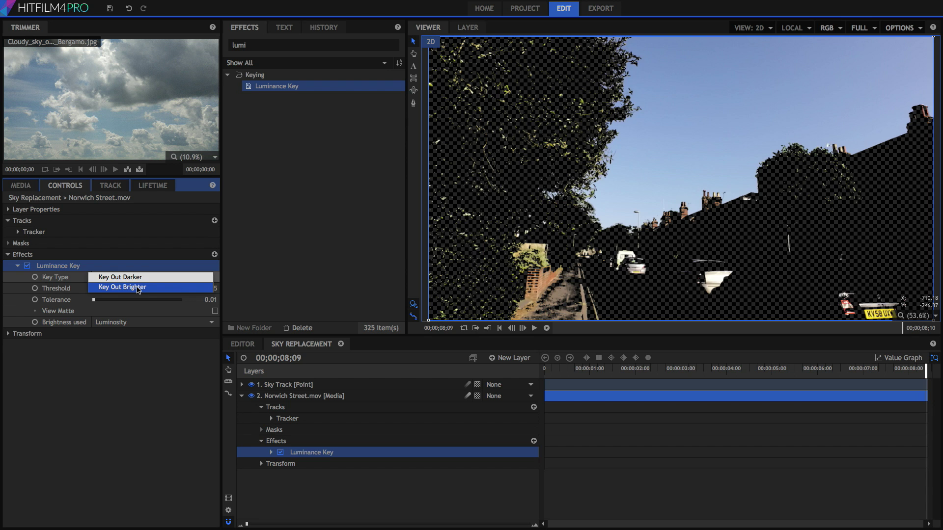
{"action": "left_click", "coordinate": [122, 287]}
Step: Using the matte view as a guide, set the Luminance Key threshold to 0.51 and tolerance to 0.32
{"action": "left_click", "coordinate": [214, 312]}
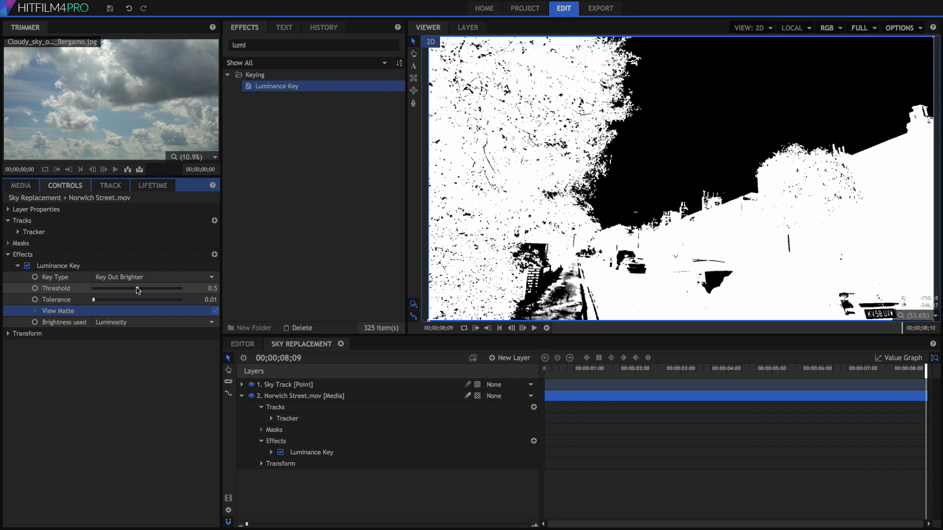
{"action": "mouse_move", "coordinate": [137, 290]}
{"action": "left_mouse_down"}
{"action": "mouse_move", "coordinate": [126, 290]}
{"action": "mouse_move", "coordinate": [143, 289]}
{"action": "left_mouse_up"}
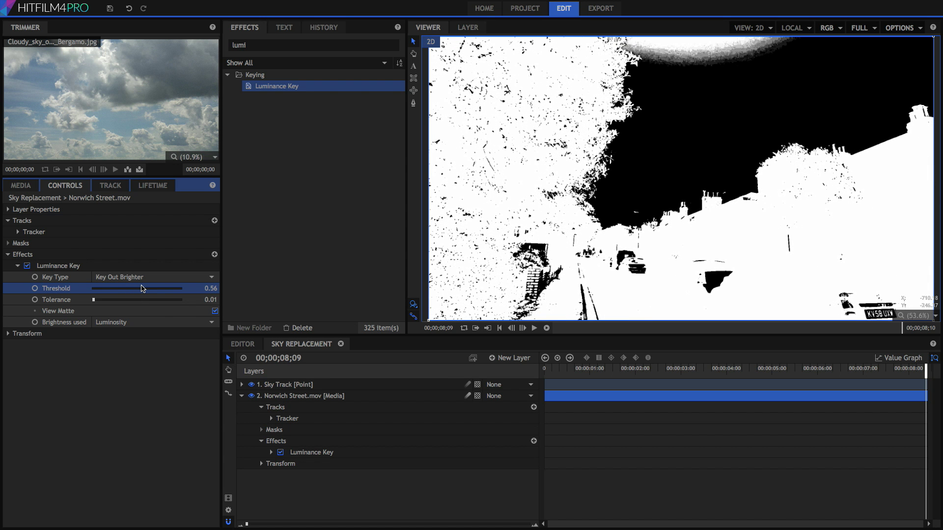
{"action": "left_click_drag", "start_coordinate": [142, 289], "coordinate": [119, 303]}
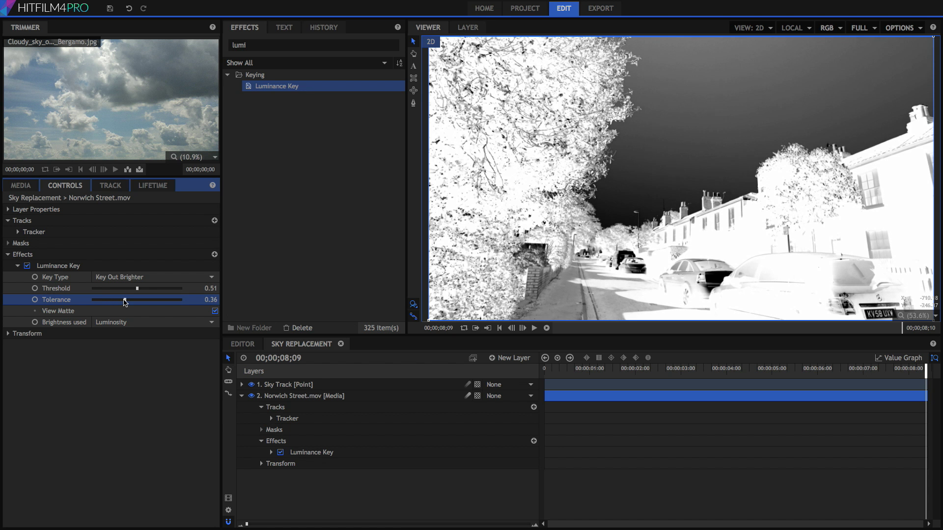
{"action": "left_click_drag", "start_coordinate": [124, 303], "coordinate": [120, 303]}
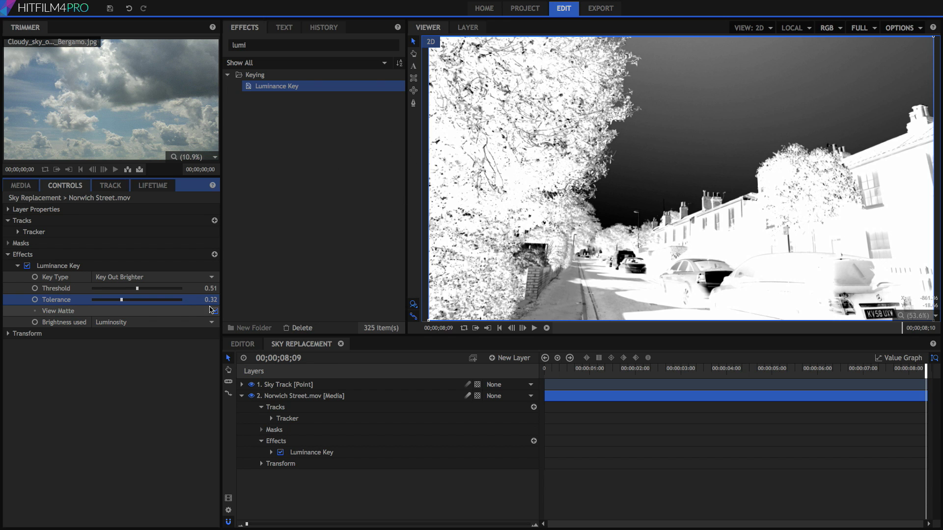
{"action": "left_click", "coordinate": [215, 312]}
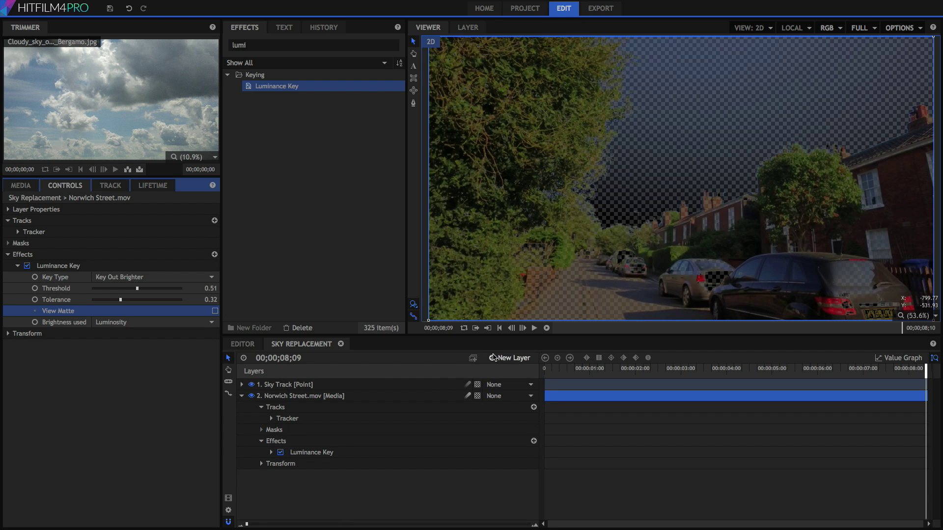
Step: Create a black plane layer named Street Mask and parent it to the Sky Track point
{"action": "left_click", "coordinate": [511, 357]}
{"action": "left_click", "coordinate": [511, 372]}
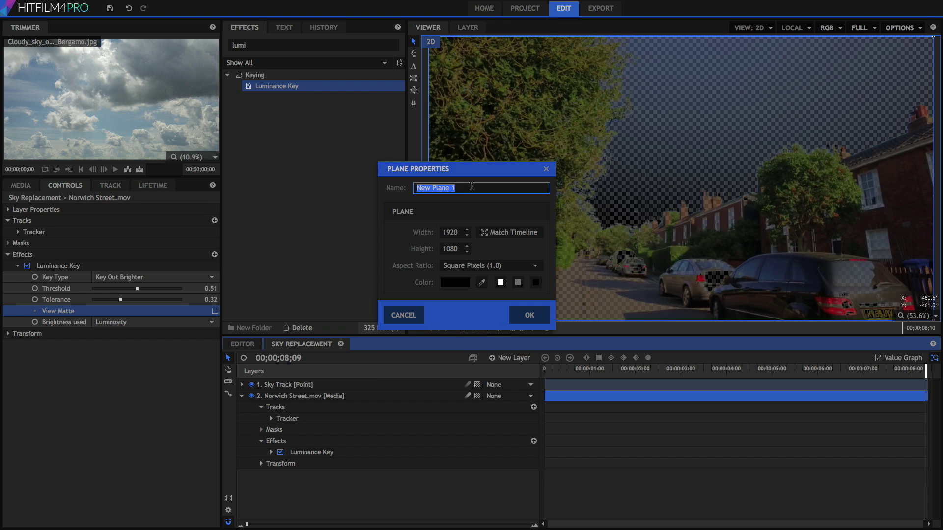
{"action": "type", "text": "Street Mask"}
{"action": "key", "text": "Return"}
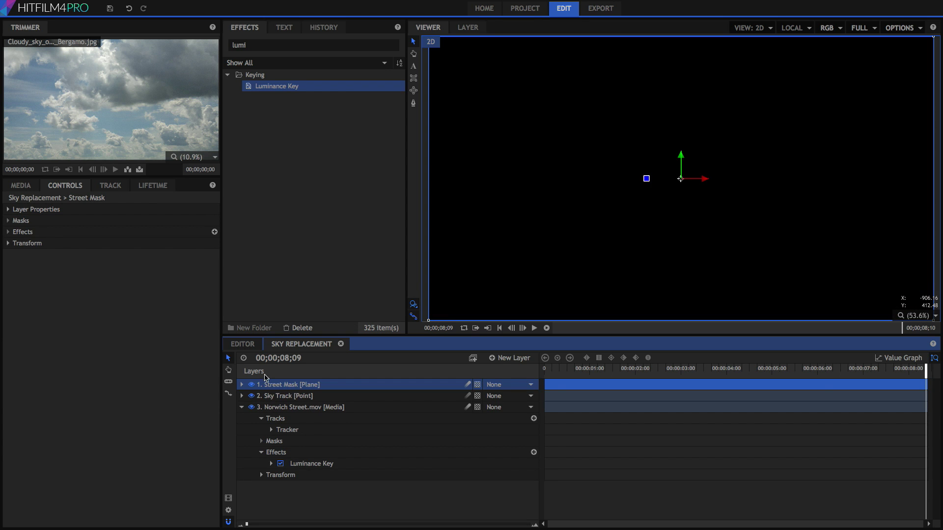
{"action": "left_click", "coordinate": [243, 385]}
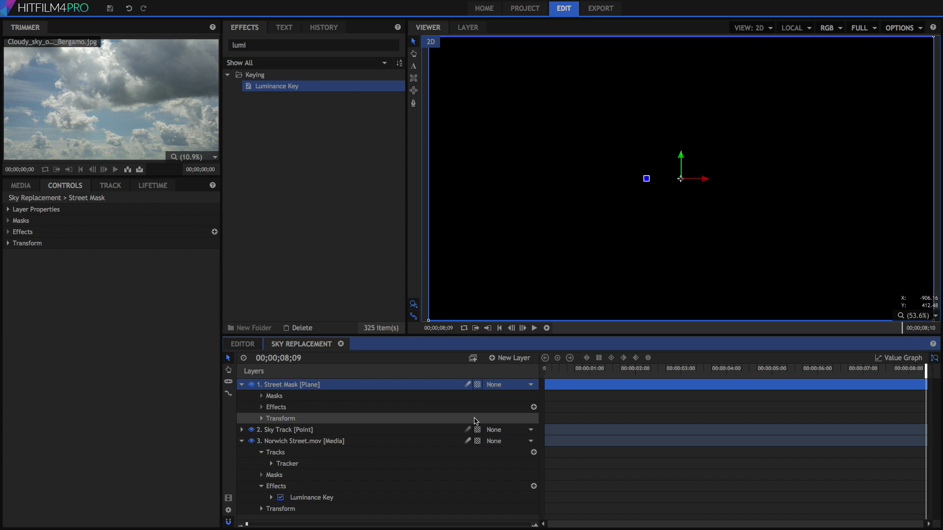
{"action": "left_click", "coordinate": [495, 385]}
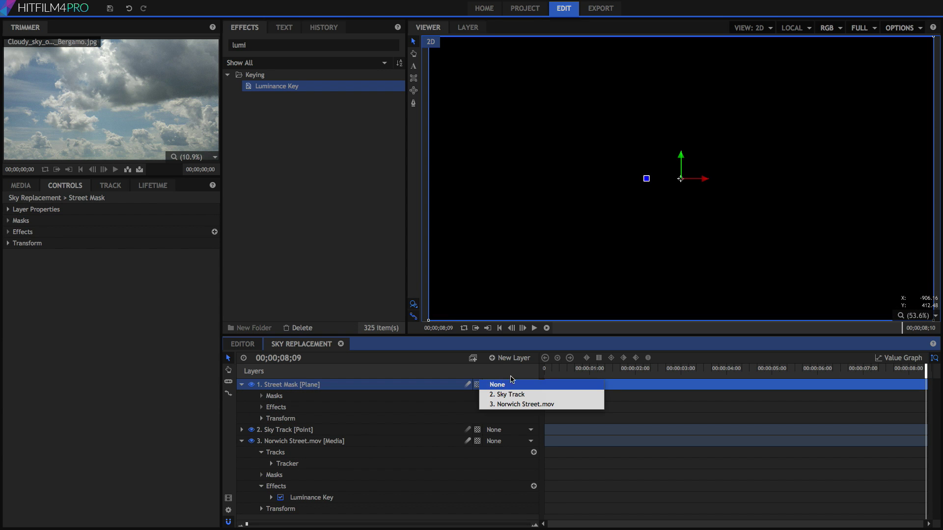
{"action": "left_click", "coordinate": [523, 399]}
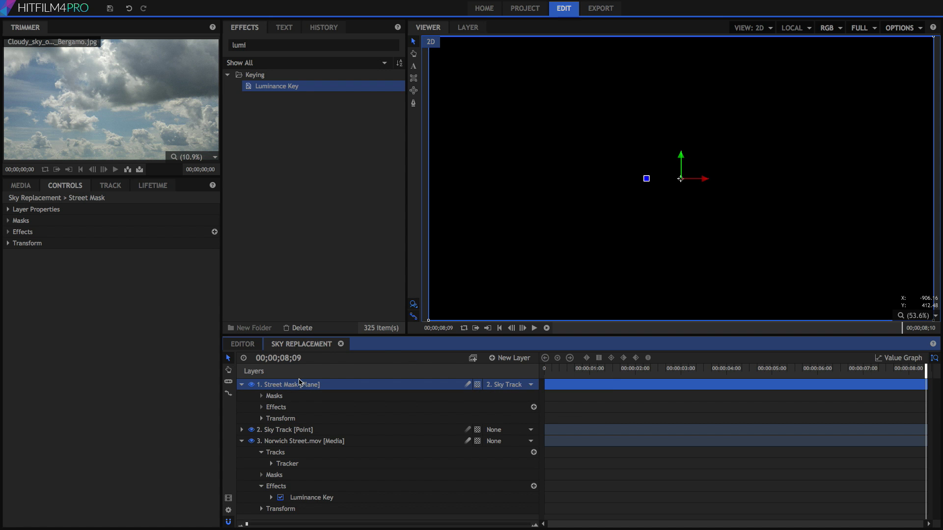
Step: At the start of the timeline, give the Street Mask plane 0% opacity and 150% scale
{"action": "left_click", "coordinate": [261, 418]}
{"action": "left_click_drag", "start_coordinate": [526, 430], "coordinate": [471, 430]}
{"action": "scroll", "coordinate": [668, 207], "scroll_direction": "down", "scroll_amount": 2}
{"action": "left_click_drag", "start_coordinate": [918, 372], "coordinate": [532, 374]}
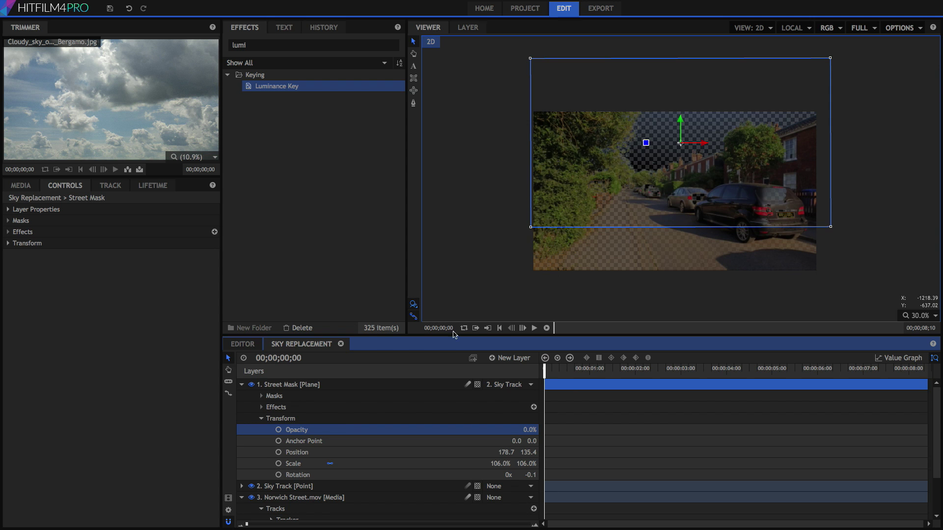
{"action": "left_click", "coordinate": [498, 465]}
{"action": "type", "text": "150"}
{"action": "key", "text": "Return"}
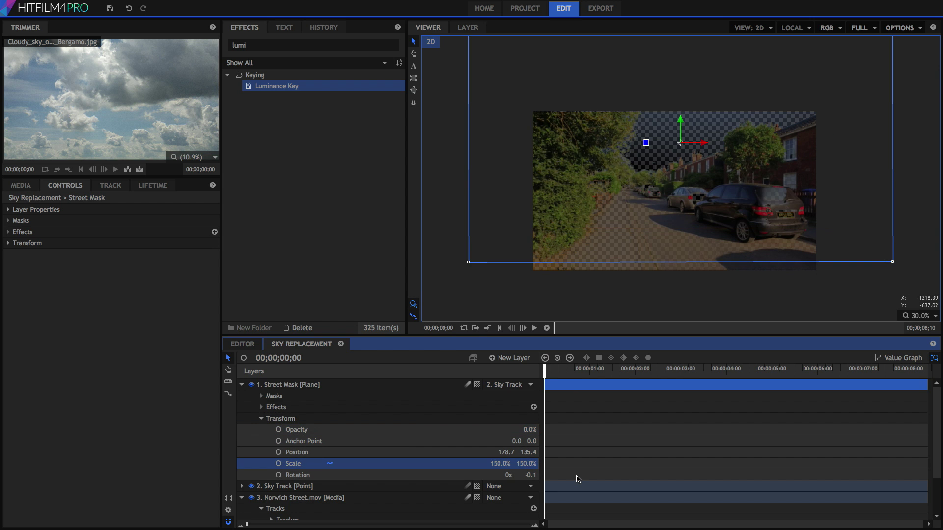
Step: Move the Street Mask plane down to a position of about 179.0, -34.5, checking its coverage at the first and last frames
{"action": "left_click_drag", "start_coordinate": [680, 123], "coordinate": [683, 132]}
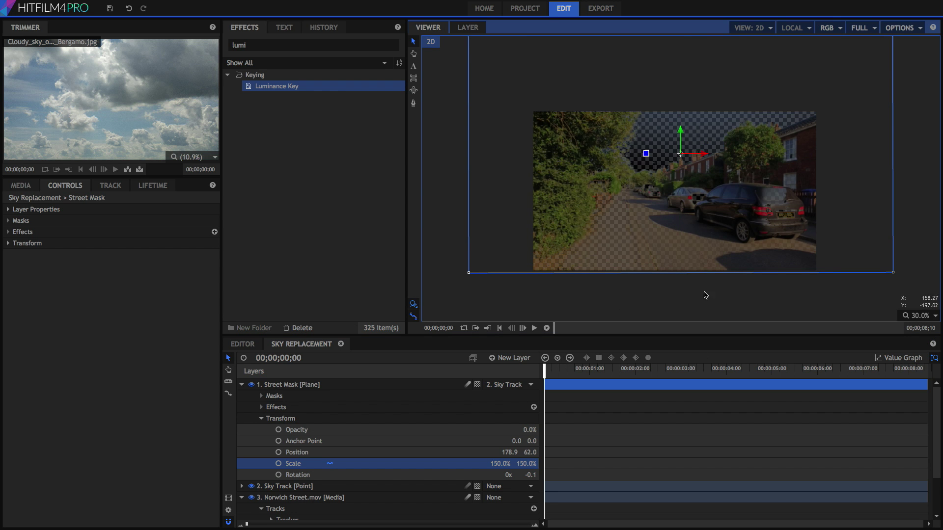
{"action": "left_click", "coordinate": [738, 369]}
{"action": "left_click_drag", "start_coordinate": [775, 377], "coordinate": [926, 376]}
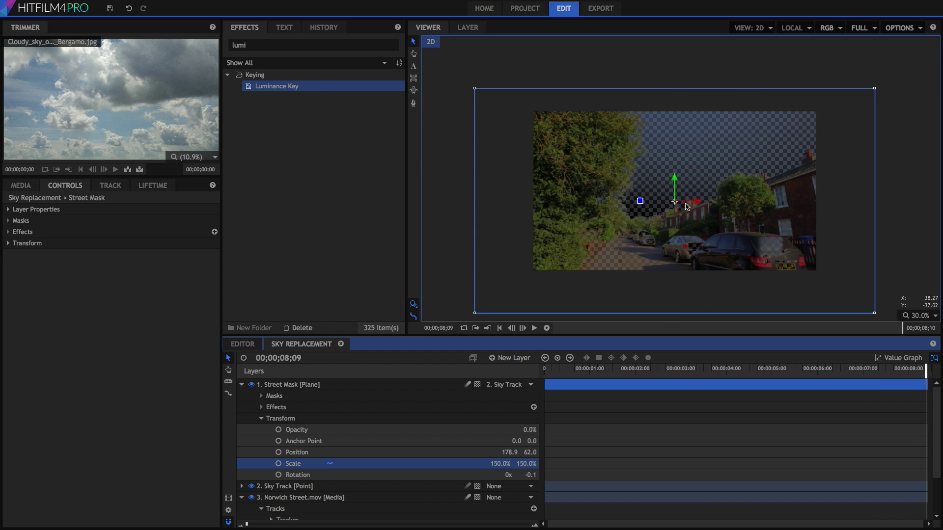
{"action": "left_click_drag", "start_coordinate": [557, 375], "coordinate": [544, 374]}
{"action": "left_click_drag", "start_coordinate": [684, 133], "coordinate": [684, 146]}
{"action": "left_click", "coordinate": [925, 378]}
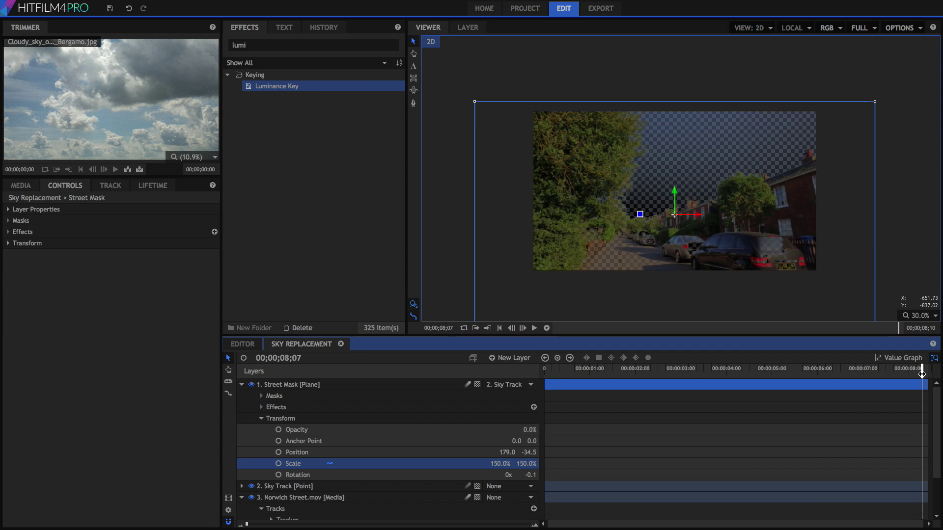
Step: Turn off the Luminance Key effect on the Norwich Street.mov layer
{"action": "scroll", "coordinate": [283, 491], "scroll_direction": "down", "scroll_amount": 3}
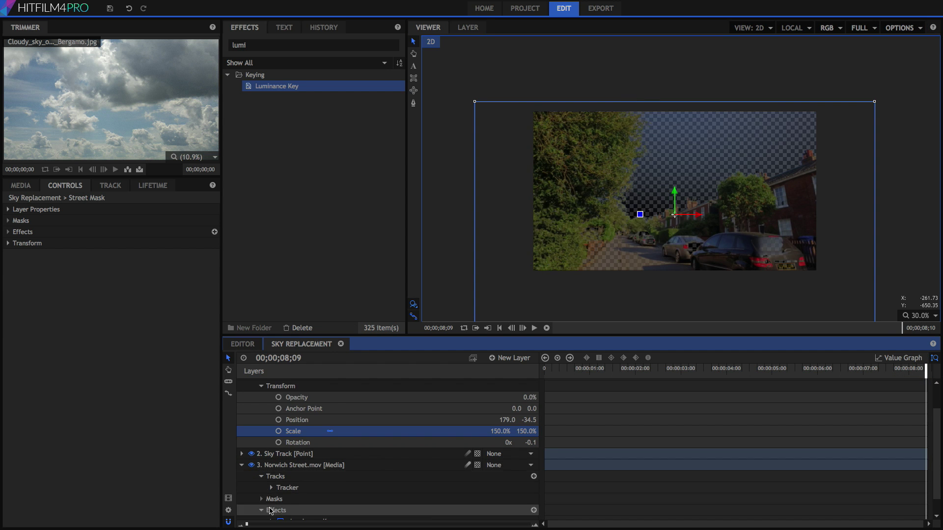
{"action": "left_click", "coordinate": [281, 504]}
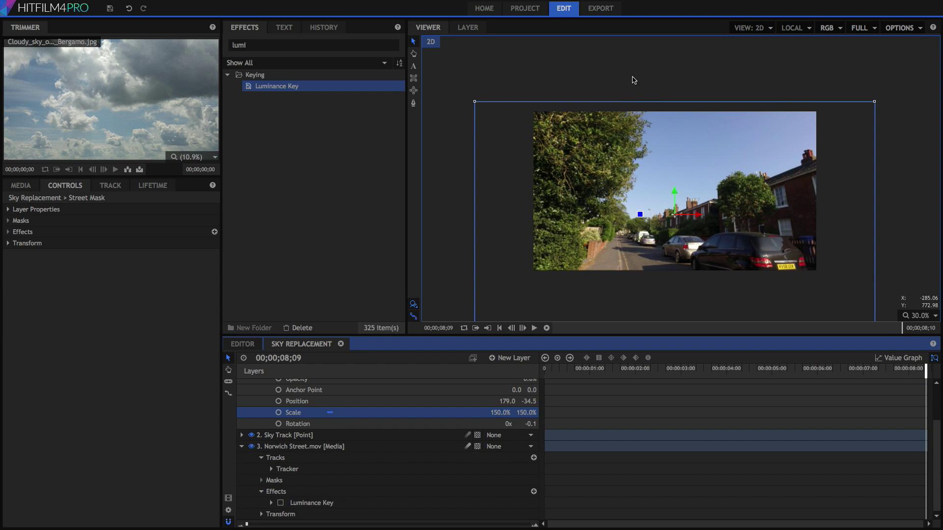
{"action": "scroll", "coordinate": [431, 395], "scroll_direction": "up", "scroll_amount": 3}
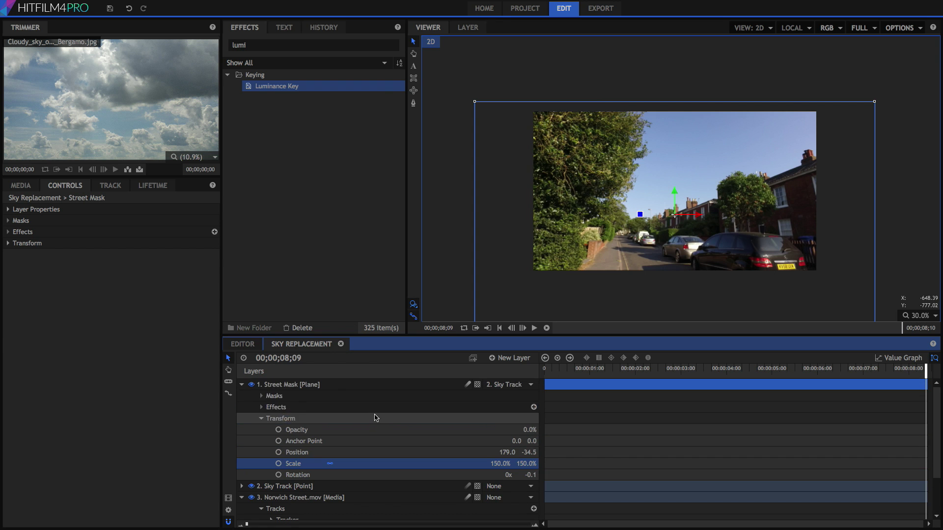
Step: Start a freehand mask on the Street Mask plane beside the frame's right edge, tracing the near chimney, roof and round tree
{"action": "left_click", "coordinate": [414, 103]}
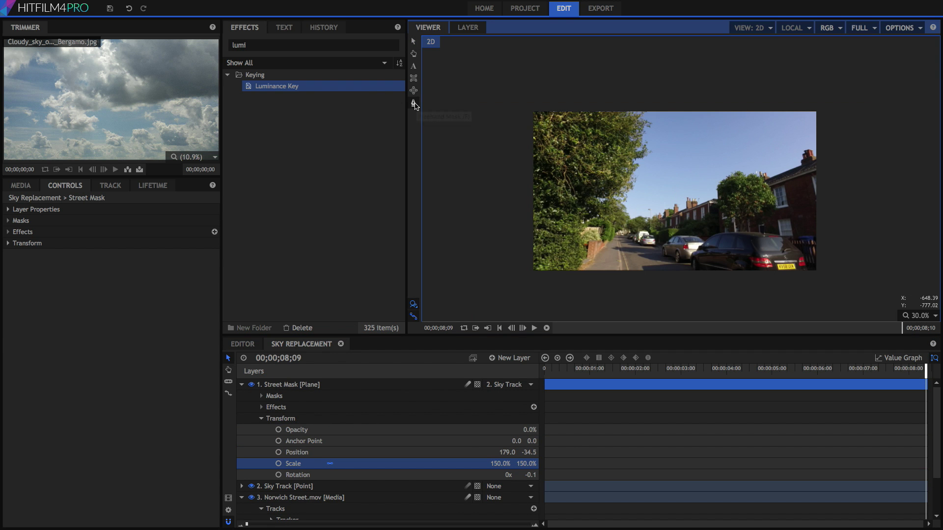
{"action": "scroll", "coordinate": [782, 199], "scroll_direction": "up", "scroll_amount": 3}
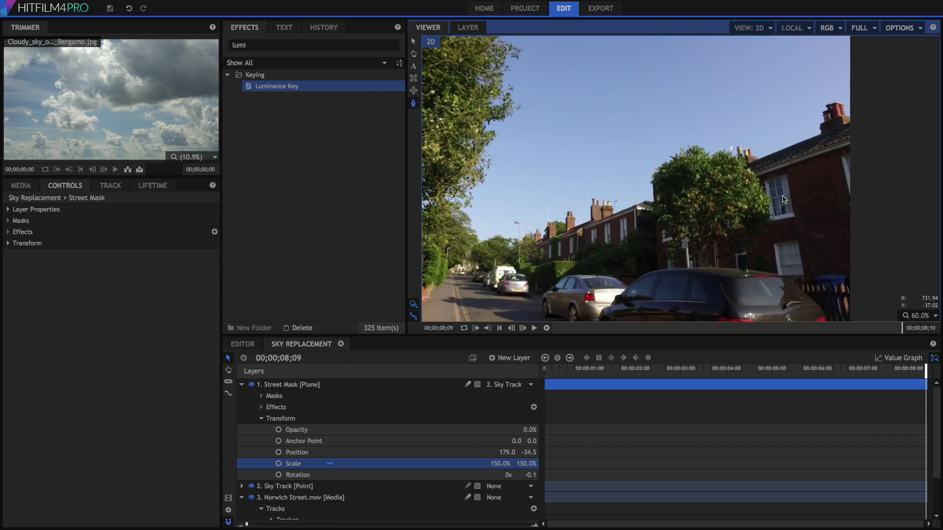
{"action": "left_click", "coordinate": [883, 111]}
{"action": "left_click", "coordinate": [848, 123]}
{"action": "left_click", "coordinate": [826, 124]}
{"action": "left_click", "coordinate": [826, 135]}
{"action": "left_click", "coordinate": [758, 161]}
{"action": "left_click", "coordinate": [750, 157]}
{"action": "left_click", "coordinate": [721, 163]}
{"action": "left_click", "coordinate": [685, 165]}
{"action": "left_click", "coordinate": [660, 180]}
{"action": "left_click", "coordinate": [658, 209]}
Step: Continue the mask outline along the rooftops and chimneys of the distant terraced houses
{"action": "left_click", "coordinate": [643, 207]}
{"action": "left_click", "coordinate": [610, 218]}
{"action": "left_click", "coordinate": [607, 209]}
{"action": "left_click", "coordinate": [597, 210]}
{"action": "left_click", "coordinate": [595, 223]}
{"action": "left_click", "coordinate": [569, 231]}
{"action": "left_click", "coordinate": [560, 227]}
{"action": "left_click", "coordinate": [550, 229]}
{"action": "left_click", "coordinate": [548, 240]}
{"action": "left_click", "coordinate": [531, 249]}
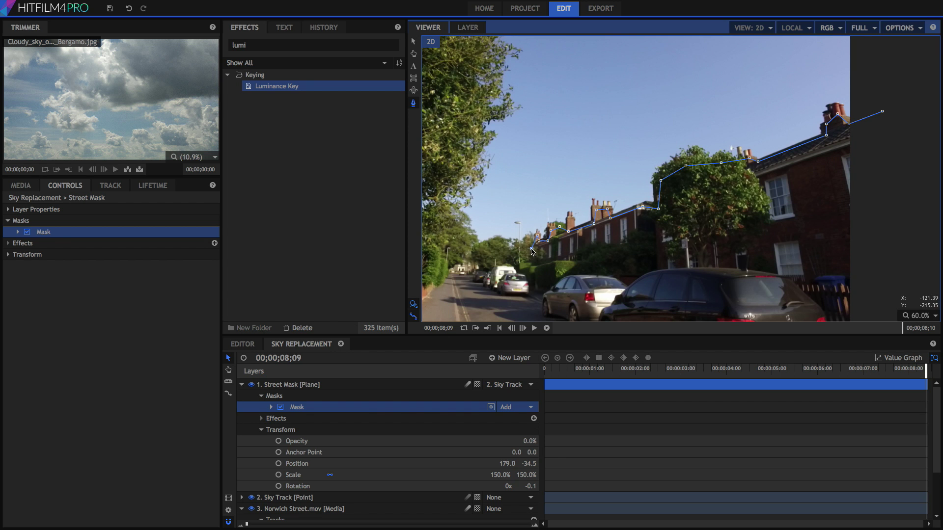
Step: Extend the mask outline across the trees at the far end of the street to the foliage on the left
{"action": "left_click", "coordinate": [462, 248]}
{"action": "left_click", "coordinate": [413, 53]}
{"action": "left_click_drag", "start_coordinate": [472, 221], "coordinate": [723, 210]}
{"action": "left_click", "coordinate": [413, 103]}
{"action": "left_click", "coordinate": [362, 408]}
{"action": "left_click", "coordinate": [705, 215]}
{"action": "left_click", "coordinate": [691, 210]}
{"action": "left_click", "coordinate": [663, 206]}
{"action": "left_click", "coordinate": [648, 191]}
Step: Trace the mask outline up through the large left-hand tree towards the top of the frame
{"action": "left_click", "coordinate": [413, 54]}
{"action": "left_click_drag", "start_coordinate": [617, 109], "coordinate": [547, 129]}
{"action": "scroll", "coordinate": [560, 217], "scroll_direction": "down", "scroll_amount": 1}
{"action": "left_click", "coordinate": [413, 103]}
{"action": "left_click", "coordinate": [299, 407]}
{"action": "scroll", "coordinate": [728, 217], "scroll_direction": "down", "scroll_amount": 1}
{"action": "left_click", "coordinate": [606, 166]}
{"action": "left_click", "coordinate": [619, 139]}
{"action": "left_click", "coordinate": [615, 105]}
{"action": "left_click", "coordinate": [606, 77]}
Step: Close the mask with points well outside the frame at the left and bottom so it encloses the whole street
{"action": "left_click", "coordinate": [462, 67]}
{"action": "left_click_drag", "start_coordinate": [503, 286], "coordinate": [505, 189]}
{"action": "left_click", "coordinate": [490, 260]}
{"action": "left_click_drag", "start_coordinate": [491, 261], "coordinate": [466, 260]}
{"action": "left_click", "coordinate": [936, 257]}
{"action": "left_click", "coordinate": [929, 42]}
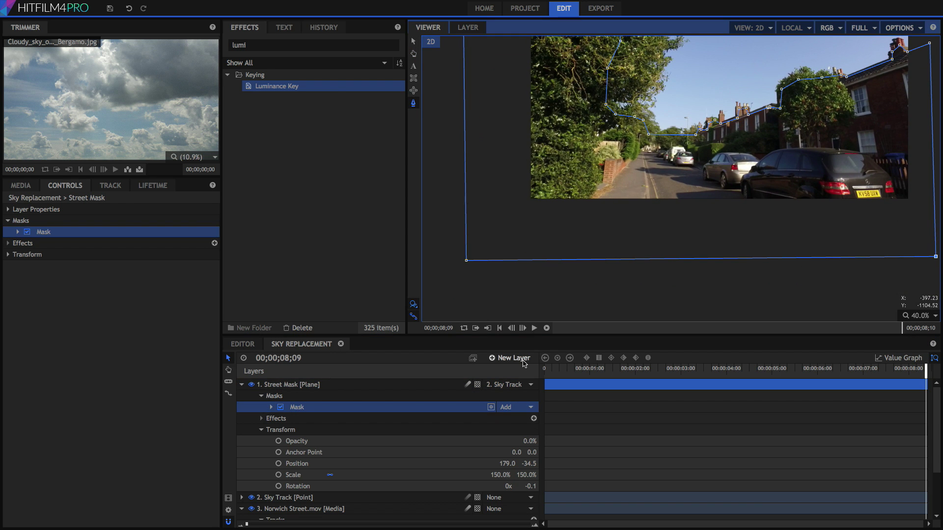
Step: Set the Street Mask opacity to 100%, its mask feather strength to 46 px and expansion to -8 px, and check it along the timeline
{"action": "left_click", "coordinate": [522, 444]}
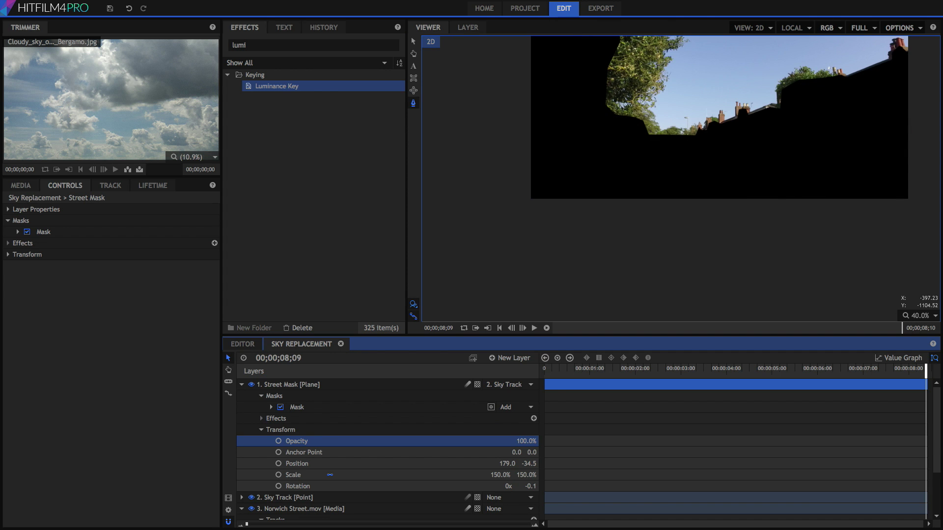
{"action": "left_click", "coordinate": [271, 407]}
{"action": "left_click", "coordinate": [281, 419]}
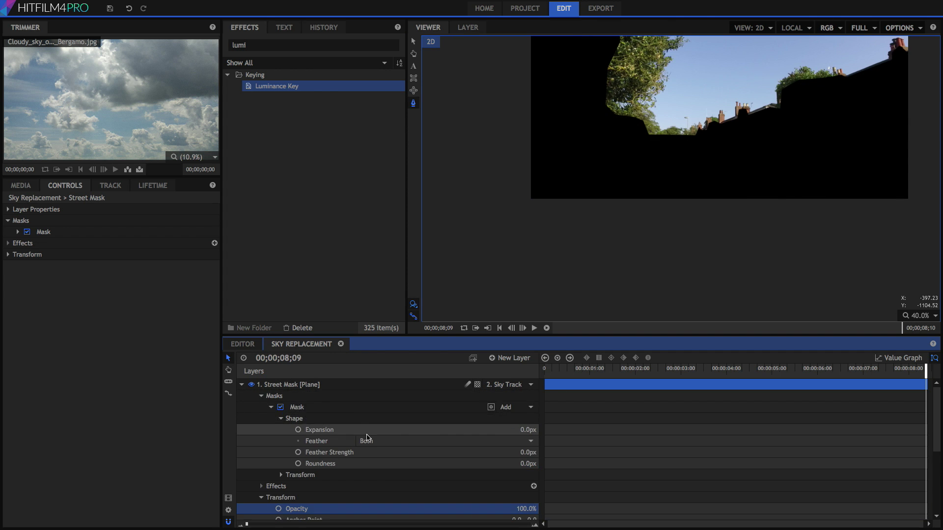
{"action": "left_click_drag", "start_coordinate": [528, 452], "coordinate": [522, 431]}
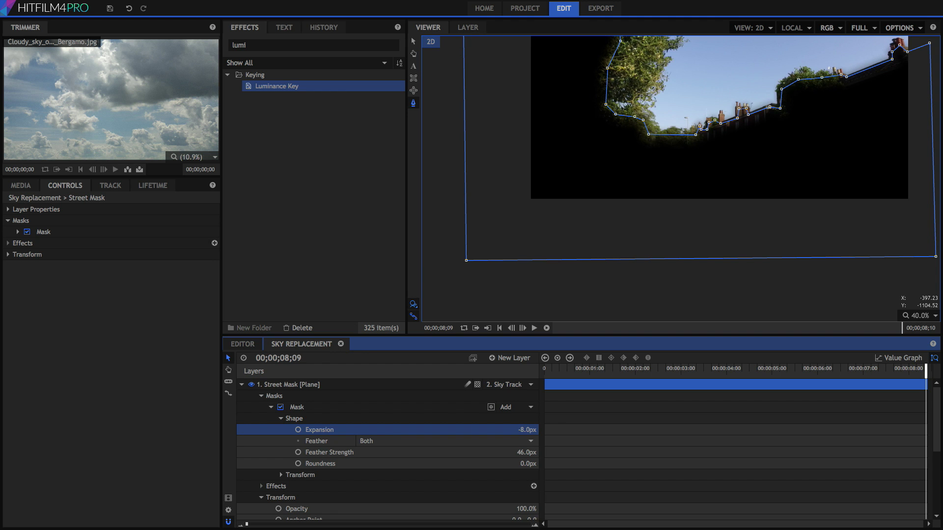
{"action": "left_click", "coordinate": [736, 286]}
{"action": "key", "text": "h"}
{"action": "left_click_drag", "start_coordinate": [735, 287], "coordinate": [690, 386]}
{"action": "left_click_drag", "start_coordinate": [553, 376], "coordinate": [913, 373]}
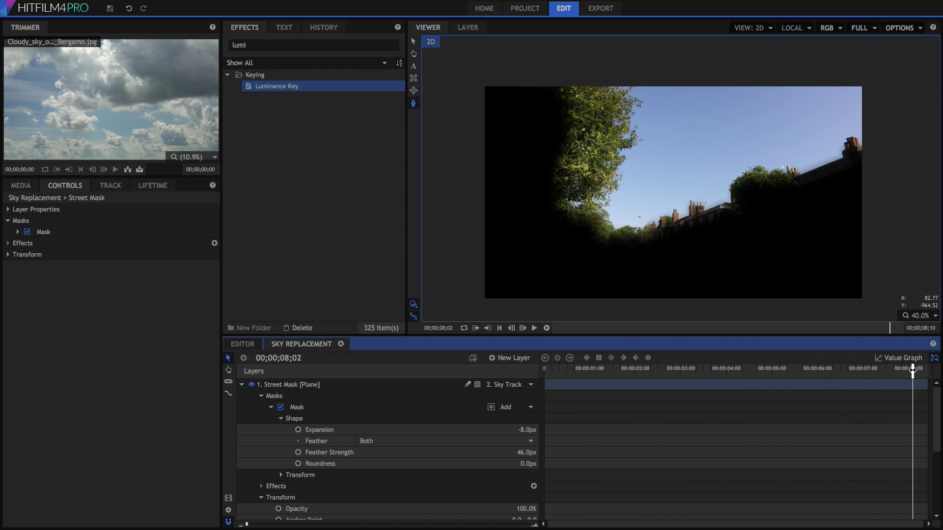
Step: Turn the Luminance Key back on for the Norwich Street.mov layer and move the Street Mask layer beneath it
{"action": "left_click", "coordinate": [241, 386]}
{"action": "left_click", "coordinate": [242, 407]}
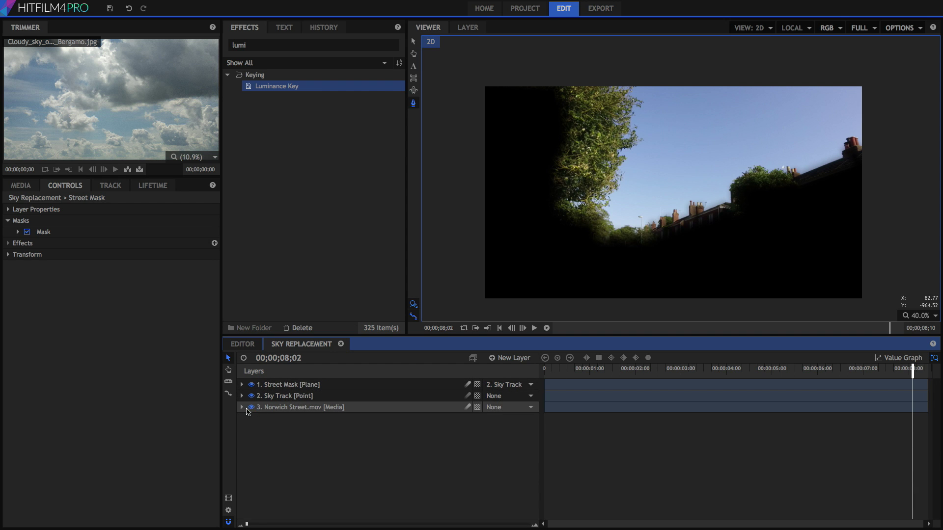
{"action": "left_click", "coordinate": [241, 407]}
{"action": "left_click", "coordinate": [261, 452]}
{"action": "left_click", "coordinate": [280, 464]}
{"action": "left_click", "coordinate": [241, 407]}
{"action": "left_click", "coordinate": [284, 386]}
{"action": "left_click_drag", "start_coordinate": [283, 386], "coordinate": [288, 418]}
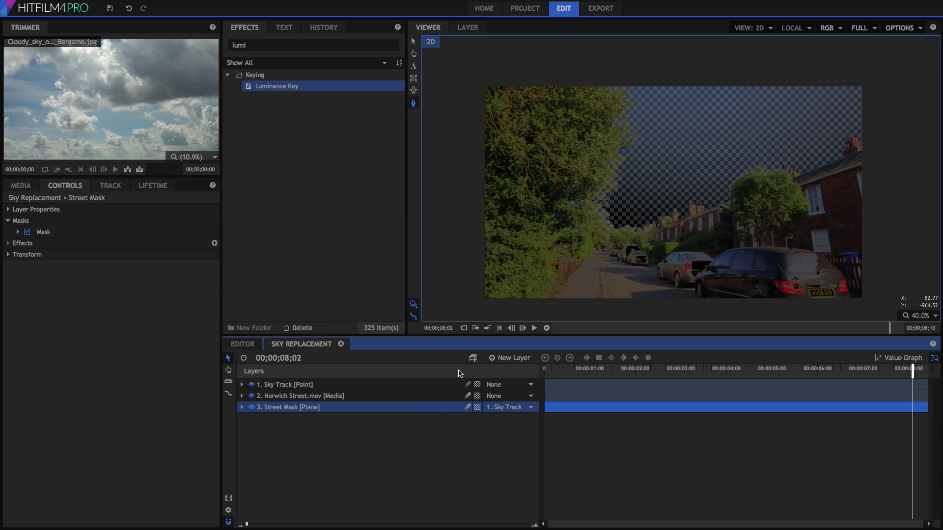
Step: Create a grade layer named Street Mask Flatten and place it between Norwich Street.mov and Street Mask
{"action": "left_click", "coordinate": [509, 358]}
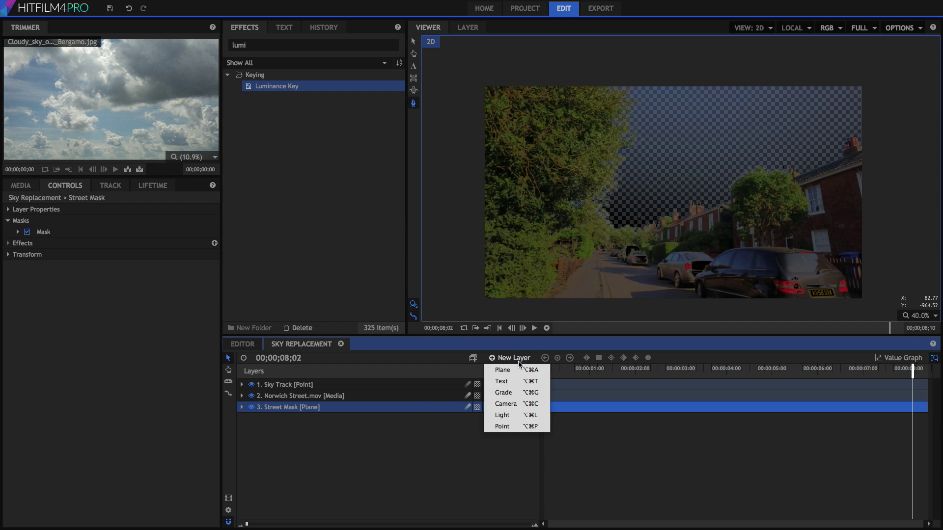
{"action": "left_click", "coordinate": [518, 392]}
{"action": "left_click_drag", "start_coordinate": [304, 386], "coordinate": [278, 416]}
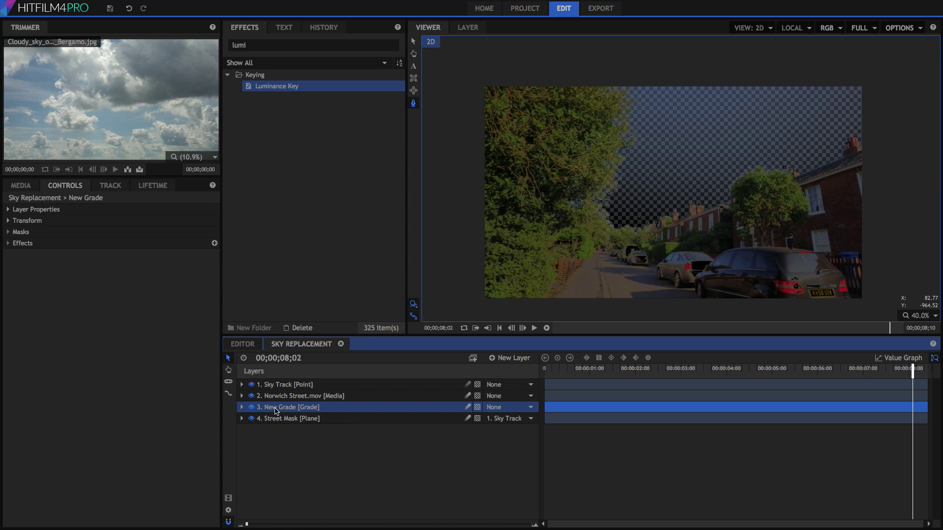
{"action": "double_click", "coordinate": [281, 408]}
{"action": "type", "text": "Street Mask F"}
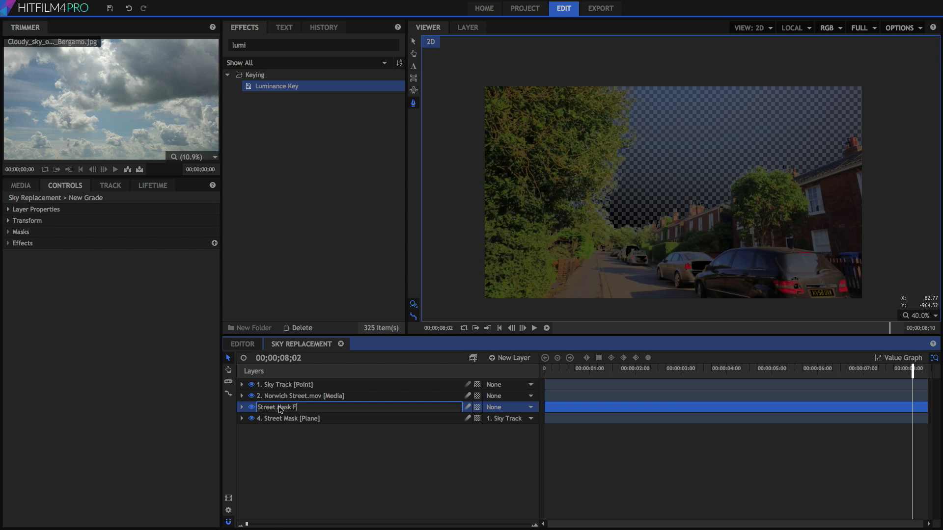
{"action": "type", "text": "latten"}
{"action": "key", "text": "Return"}
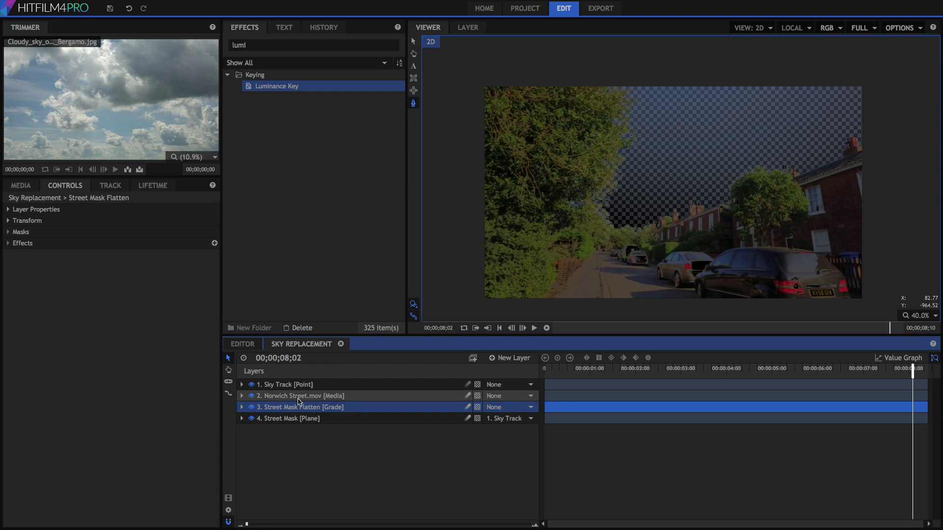
Step: Duplicate the Norwich Street.mov layer and delete the Luminance Key effect from the upper copy
{"action": "left_click", "coordinate": [297, 397]}
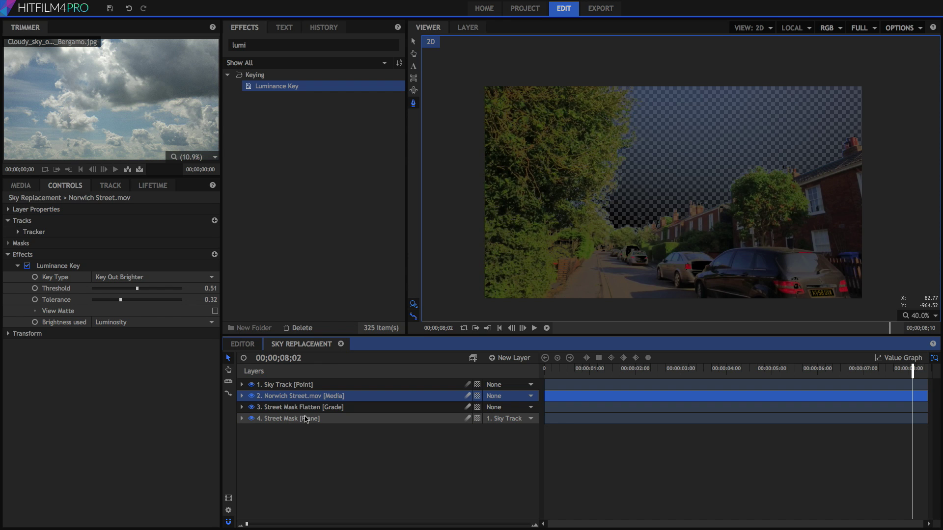
{"action": "right_click", "coordinate": [296, 400]}
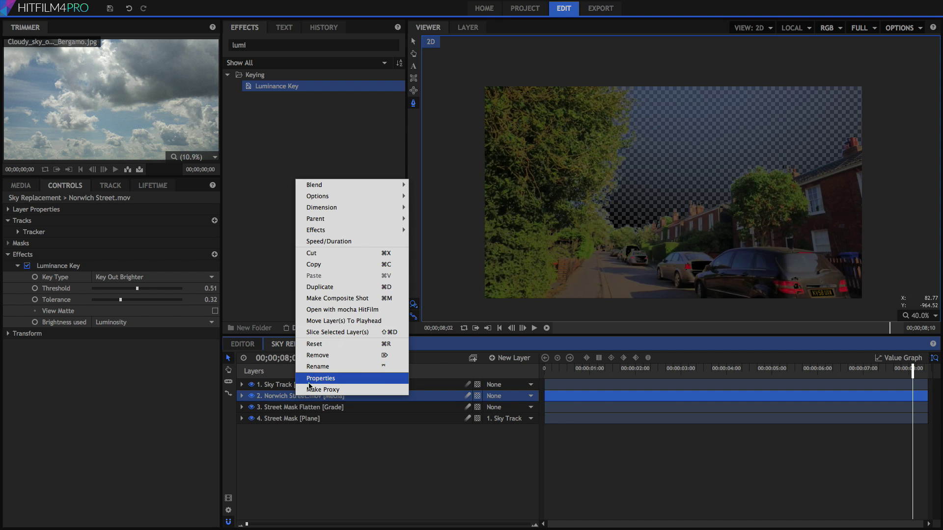
{"action": "left_click", "coordinate": [325, 290]}
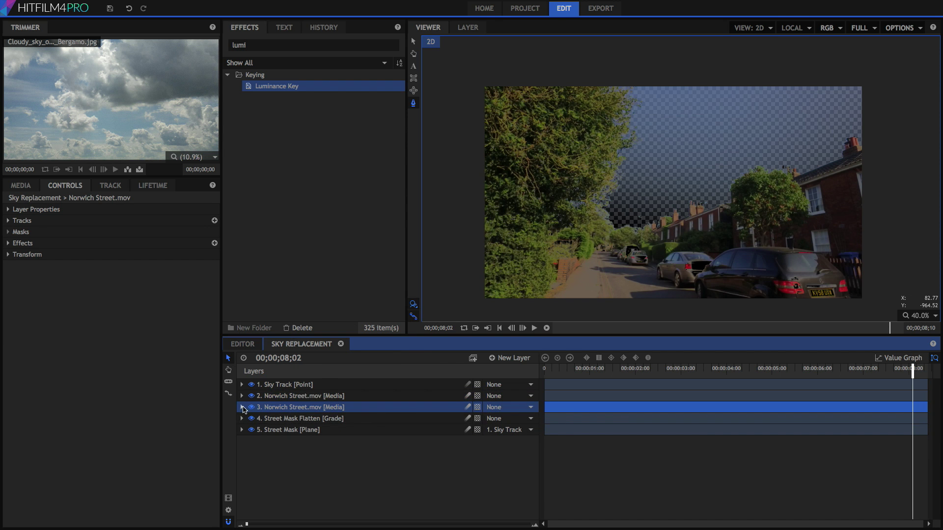
{"action": "left_click", "coordinate": [241, 396]}
{"action": "left_click", "coordinate": [298, 453]}
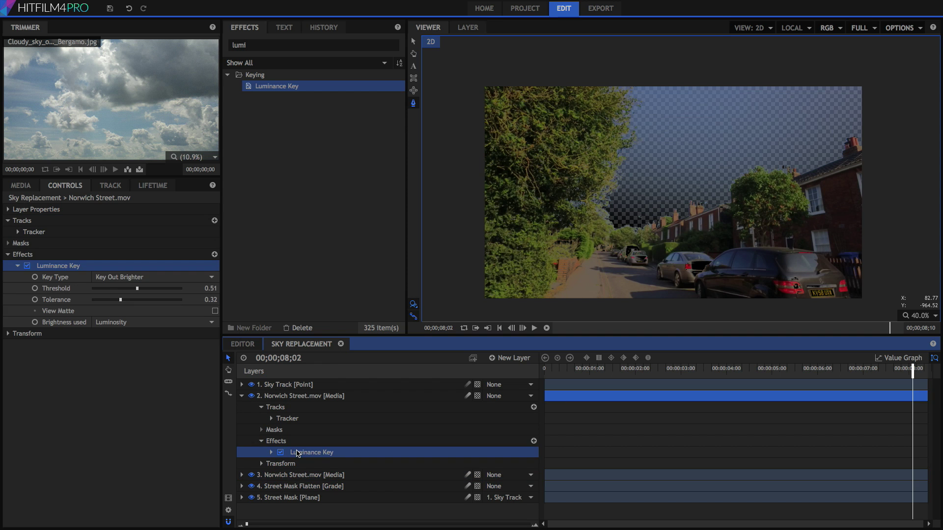
{"action": "key", "text": "Delete"}
Step: Add the Set Matte effect to the upper Norwich Street.mov layer with Street Mask Flatten as its source layer
{"action": "double_click", "coordinate": [268, 43]}
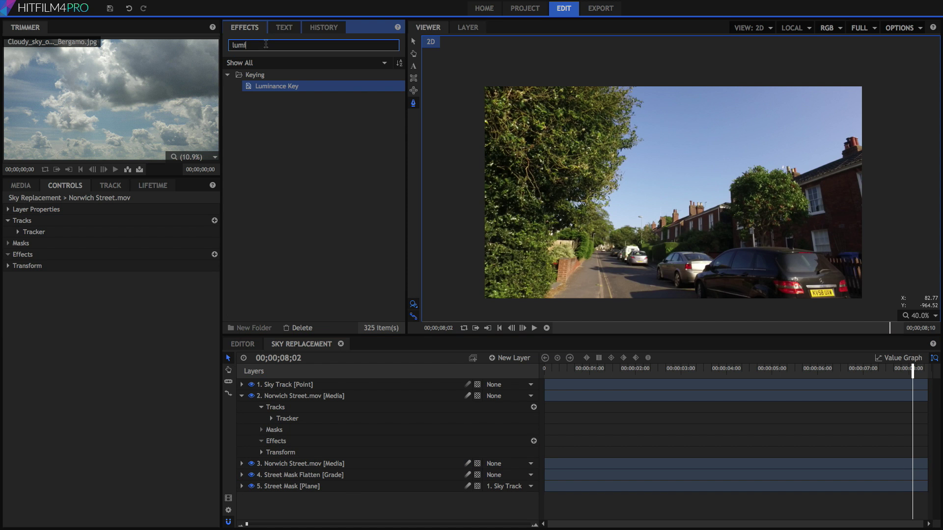
{"action": "type", "text": "set"}
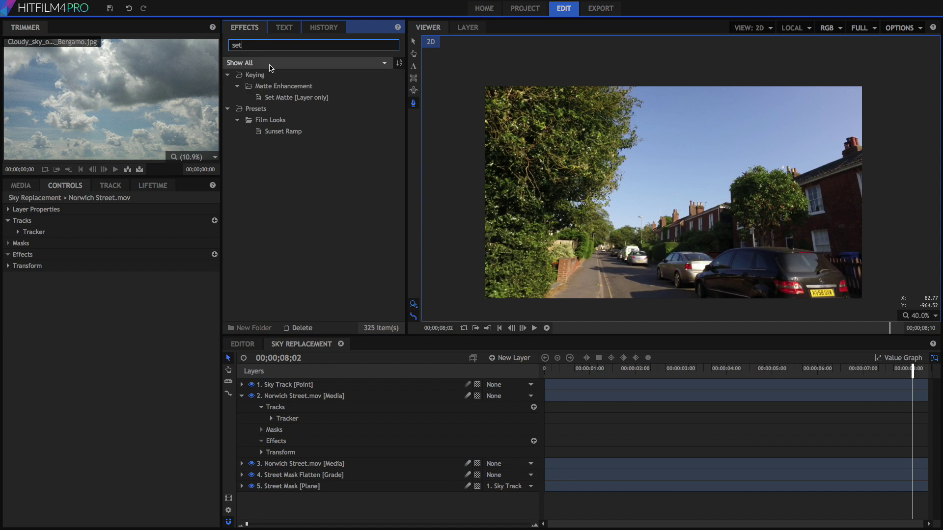
{"action": "left_click", "coordinate": [295, 97]}
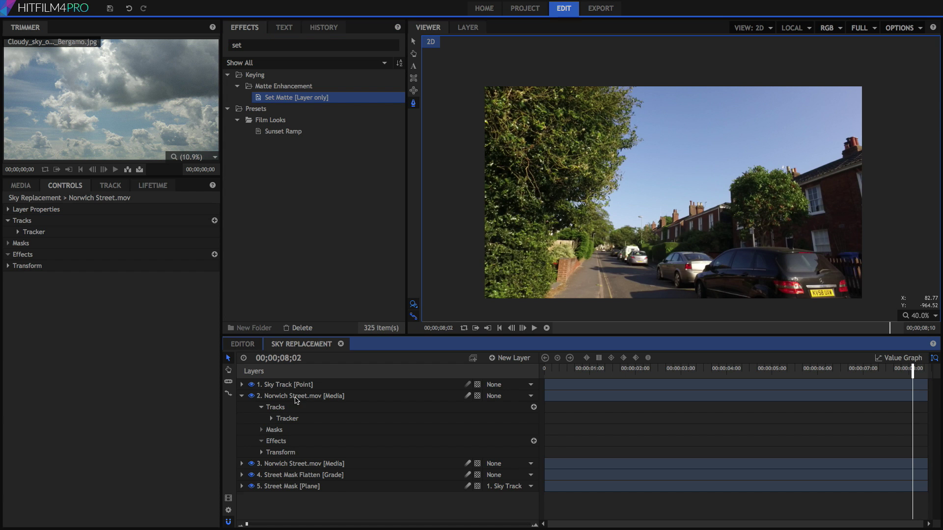
{"action": "left_click_drag", "start_coordinate": [297, 400], "coordinate": [296, 398]}
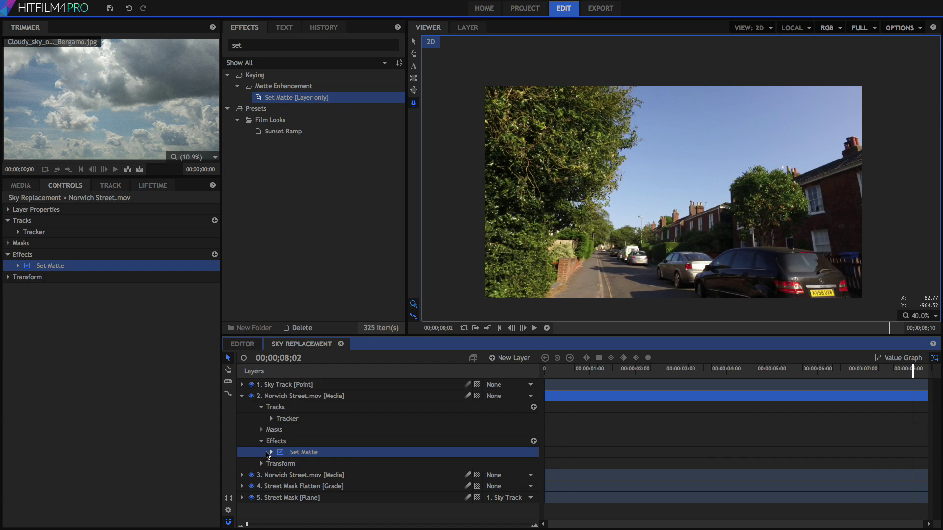
{"action": "left_click", "coordinate": [17, 265]}
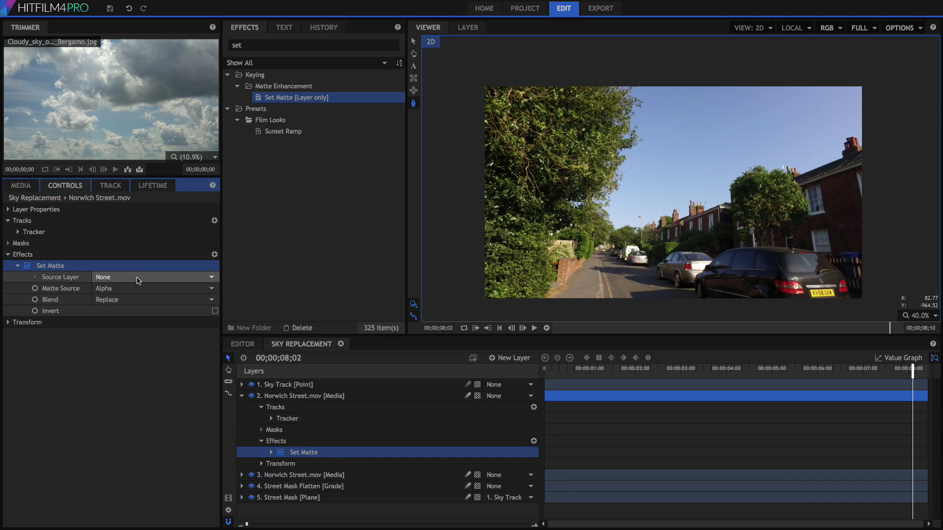
{"action": "left_click", "coordinate": [149, 279]}
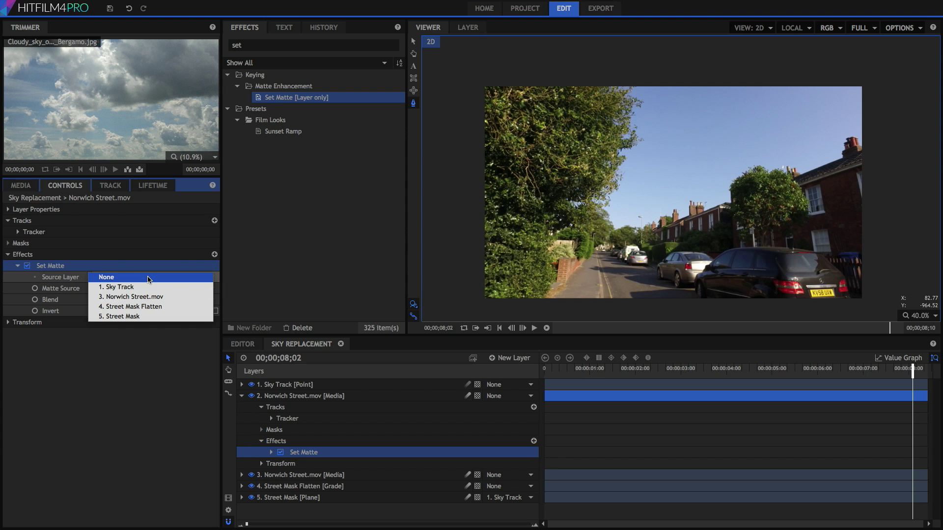
{"action": "left_click", "coordinate": [166, 309]}
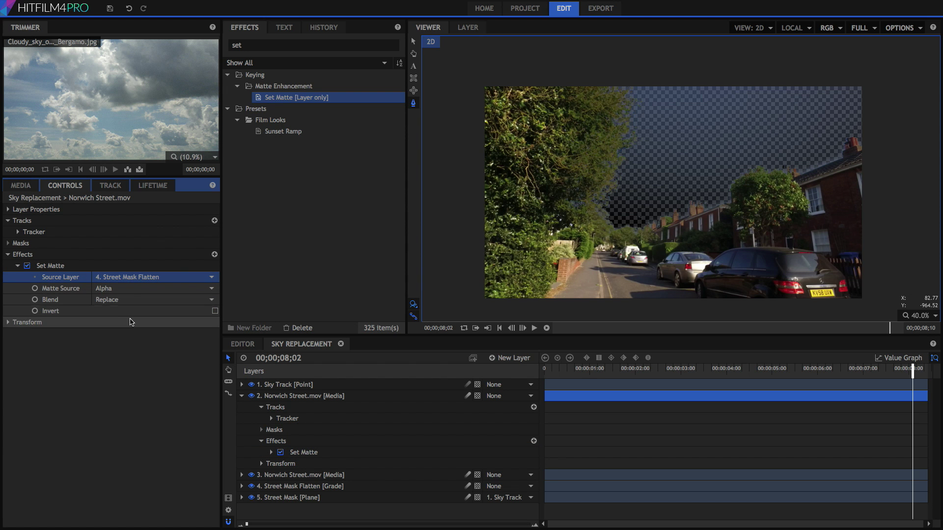
{"action": "left_click", "coordinate": [18, 268]}
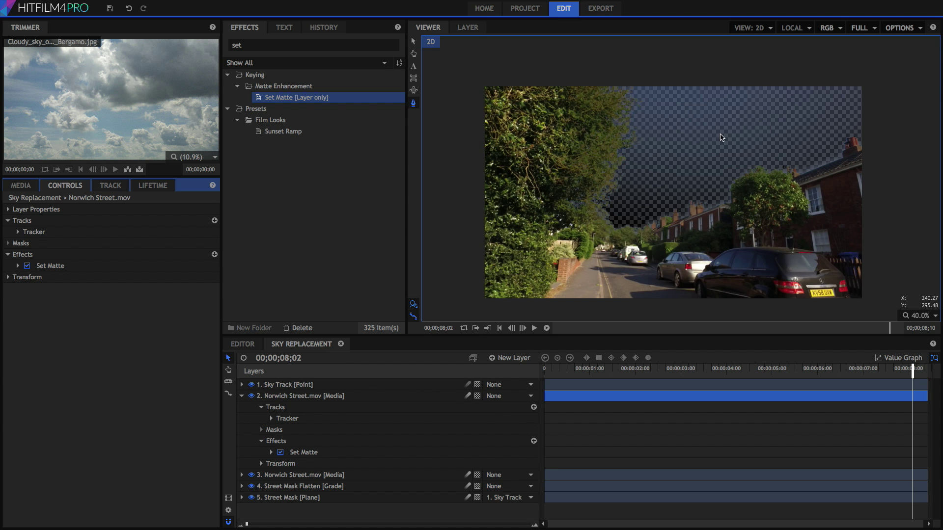
{"action": "left_click", "coordinate": [242, 397]}
Step: At the start of the timeline, add Cloudy_sky_over_Bergamo.jpg between the lower Norwich Street.mov layer and Street Mask Flatten
{"action": "left_click", "coordinate": [564, 371]}
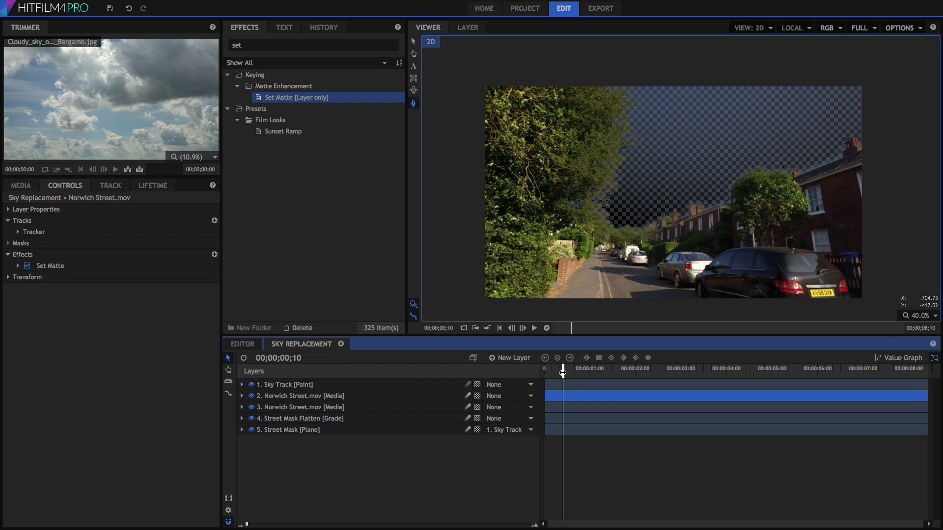
{"action": "left_click_drag", "start_coordinate": [562, 372], "coordinate": [544, 371]}
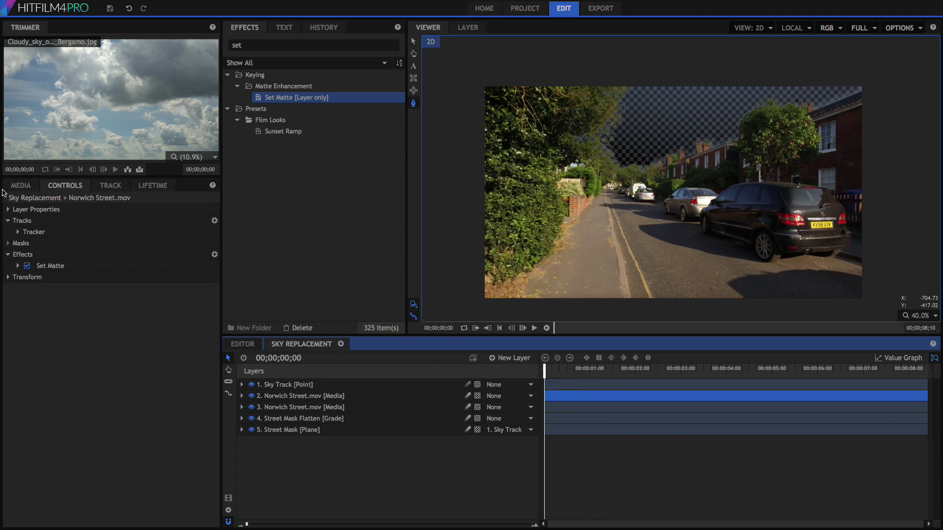
{"action": "left_click", "coordinate": [21, 186]}
{"action": "left_click_drag", "start_coordinate": [93, 293], "coordinate": [327, 418]}
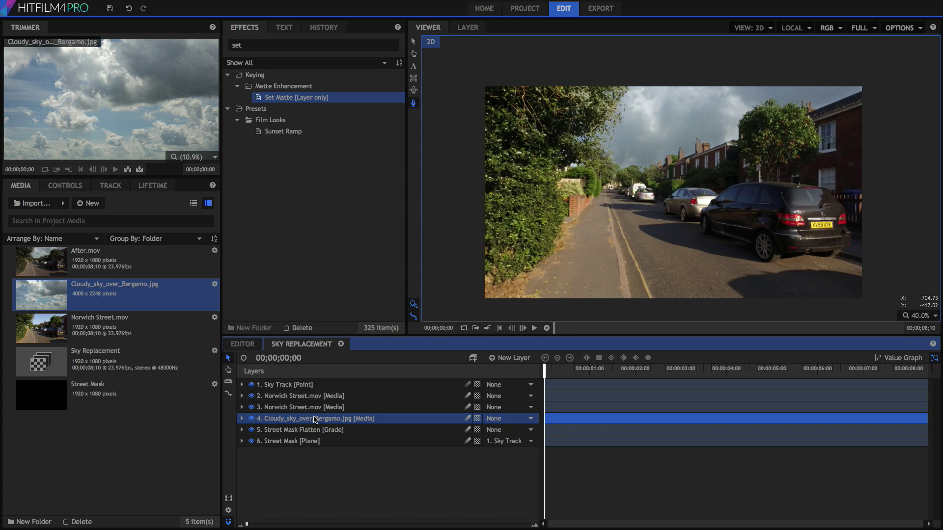
Step: Parent the Cloudy_sky_over_Bergamo.jpg layer to the Sky Track point layer
{"action": "left_click", "coordinate": [510, 422]}
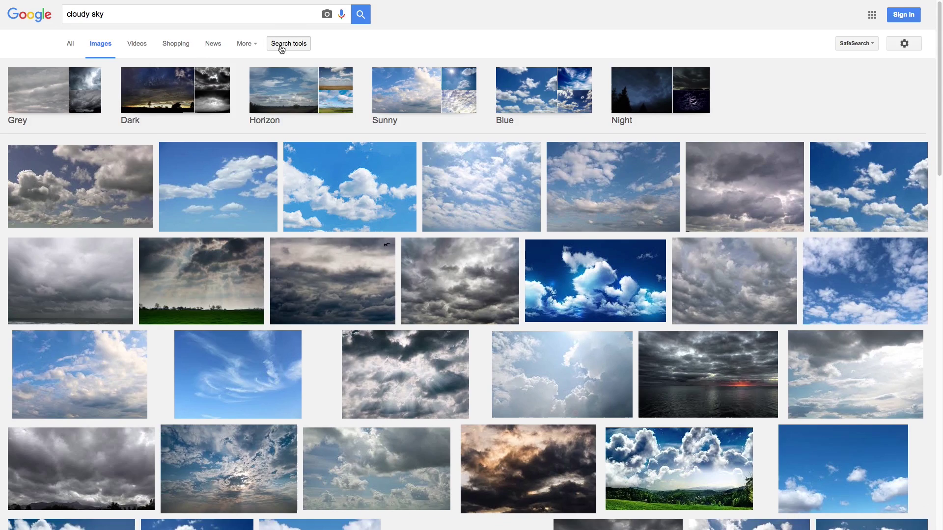
Step: Switch to Google Images and examine the usage rights options for the cloudy sky search results
{"action": "left_click", "coordinate": [281, 47]}
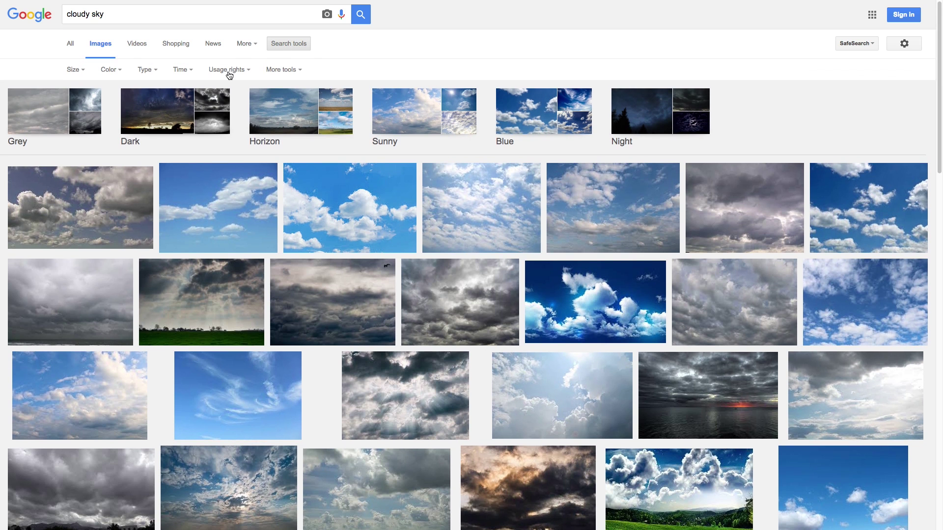
{"action": "left_click", "coordinate": [227, 69]}
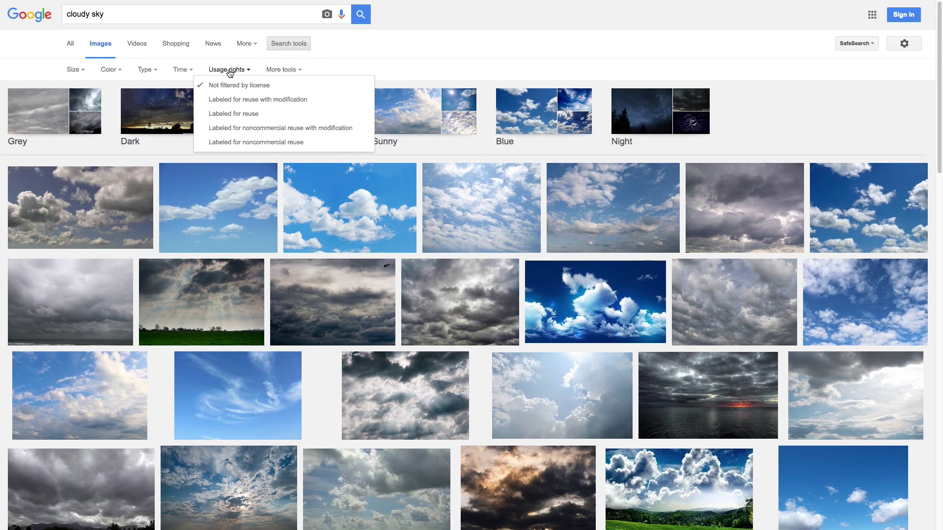
{"action": "left_click", "coordinate": [251, 115]}
{"action": "left_click", "coordinate": [431, 143]}
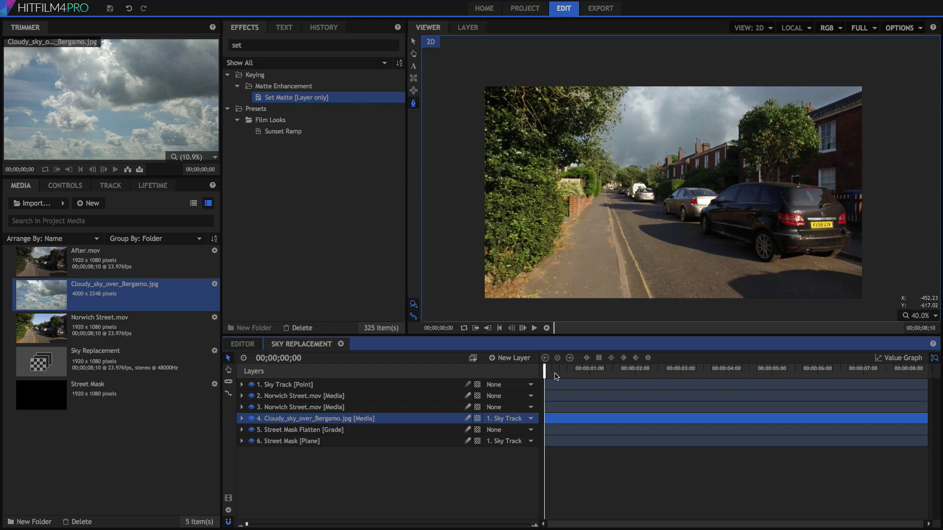
Step: In HitFilm, move the cloudy sky layer upward in the viewer and scale it down, keeping the visible sky area covered
{"action": "left_click", "coordinate": [414, 41]}
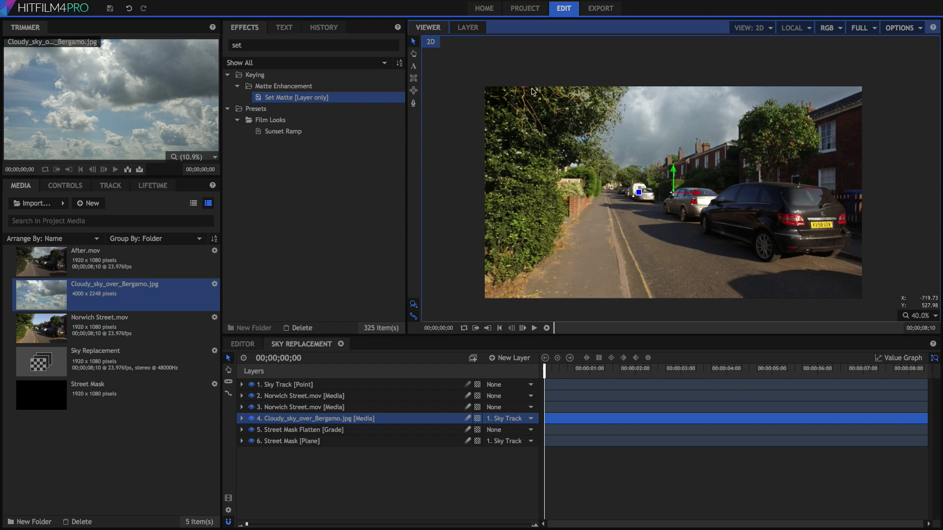
{"action": "left_click_drag", "start_coordinate": [664, 172], "coordinate": [663, 91]}
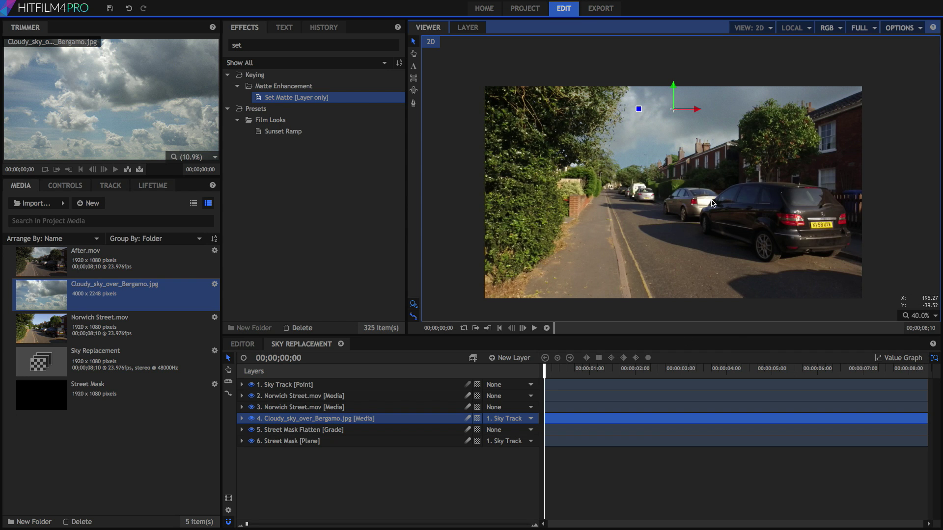
{"action": "scroll", "coordinate": [675, 203], "scroll_direction": "down", "scroll_amount": 2}
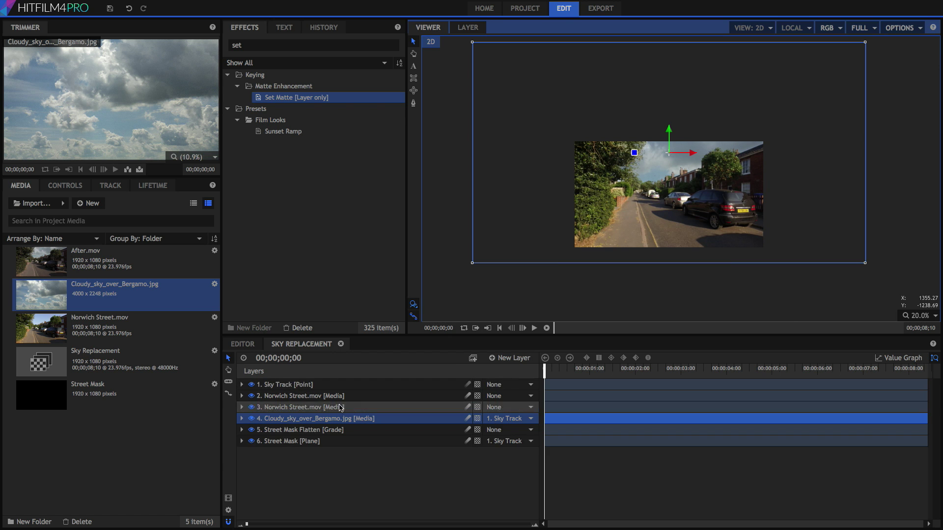
{"action": "left_click_drag", "start_coordinate": [866, 264], "coordinate": [791, 236]}
Step: Fit the whole frame in the viewer and scrub to the end of the shot to check the sky's coverage
{"action": "left_click_drag", "start_coordinate": [913, 371], "coordinate": [935, 368]}
{"action": "left_click", "coordinate": [919, 316]}
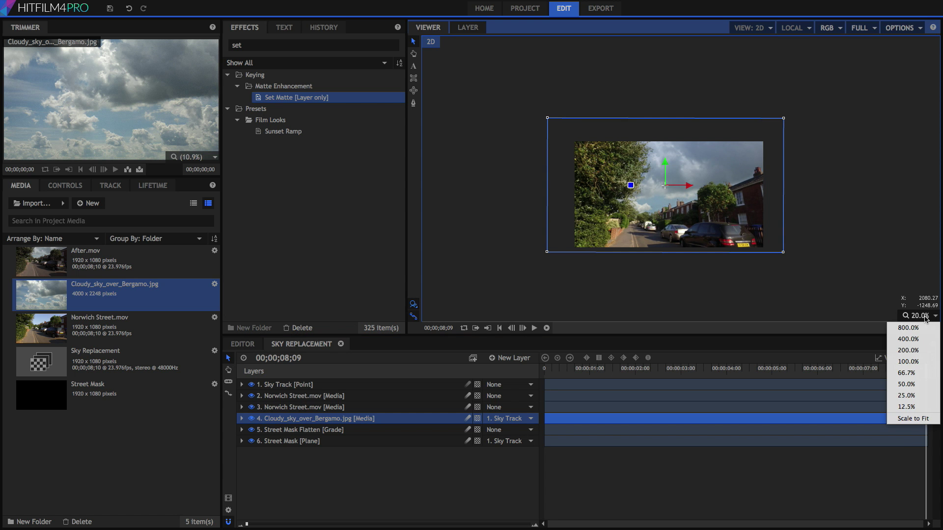
{"action": "left_click", "coordinate": [917, 419]}
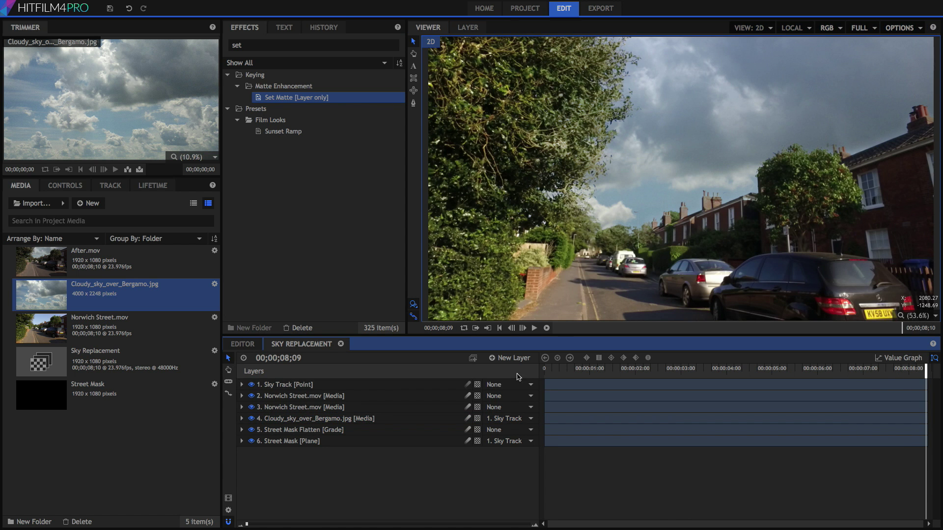
{"action": "left_click", "coordinate": [567, 330]}
{"action": "left_click_drag", "start_coordinate": [566, 330], "coordinate": [914, 346]}
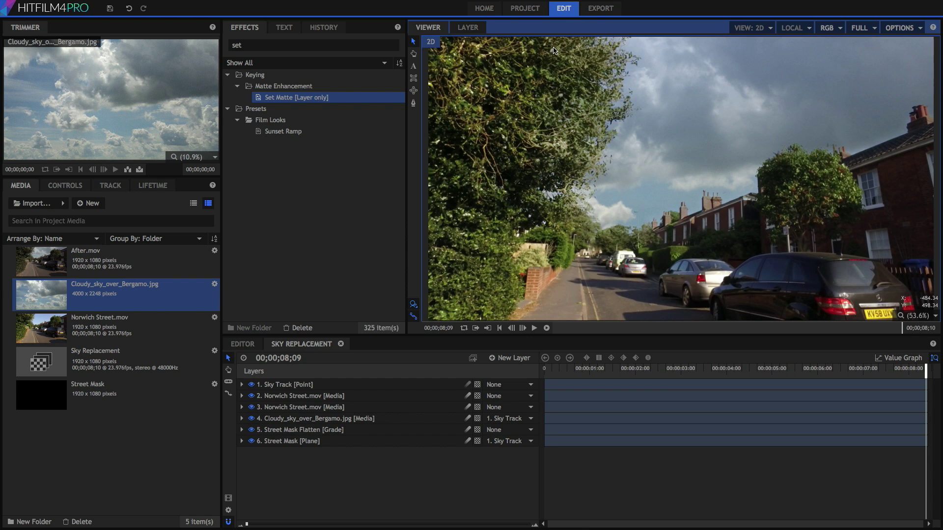
Step: Add an elliptical mask to the Street Mask layer over the large tree's foliage, enlarging it to cover most of the upper tree
{"action": "left_click", "coordinate": [242, 442]}
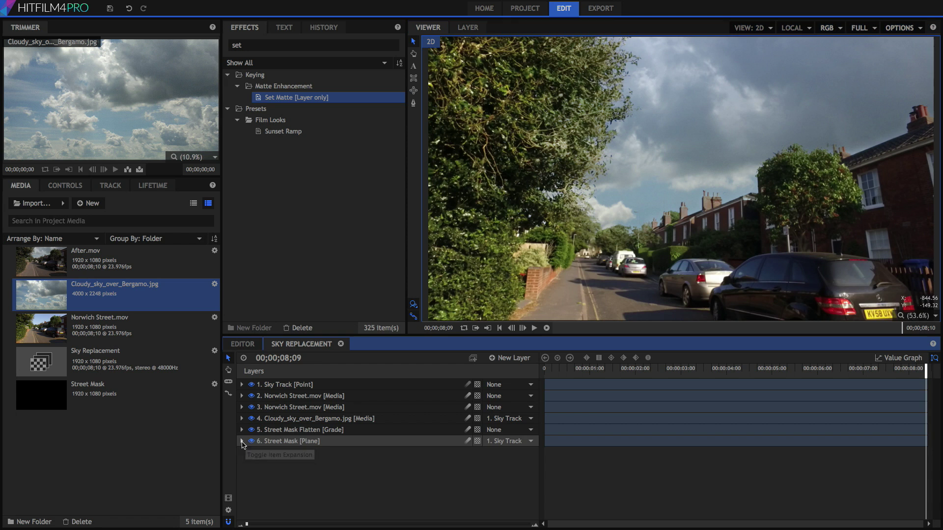
{"action": "left_click", "coordinate": [414, 92]}
{"action": "left_click", "coordinate": [303, 443]}
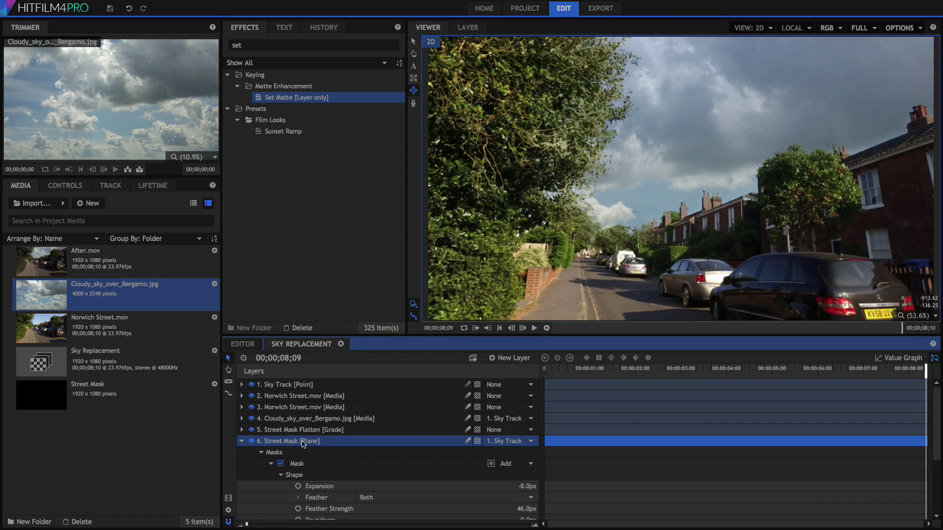
{"action": "left_click_drag", "start_coordinate": [502, 69], "coordinate": [594, 174]}
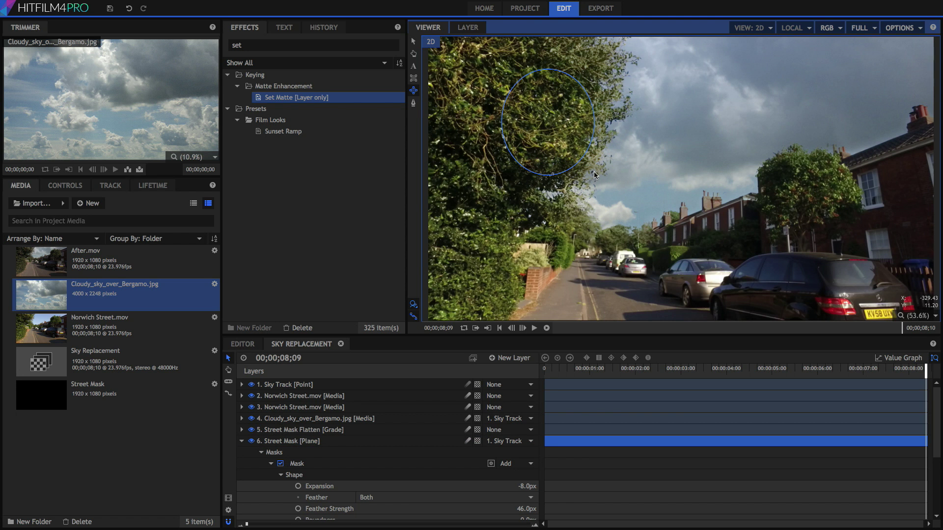
{"action": "left_click", "coordinate": [414, 45]}
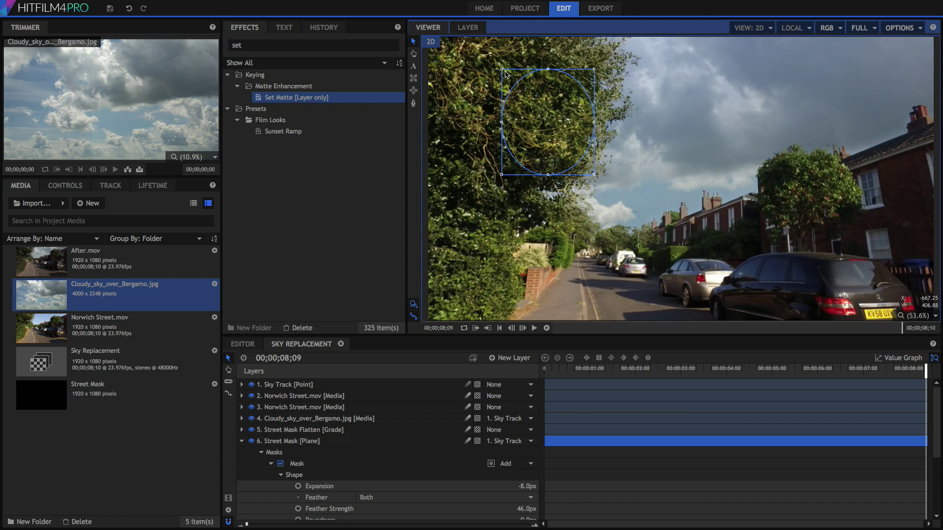
{"action": "left_click_drag", "start_coordinate": [538, 111], "coordinate": [519, 85]}
{"action": "left_click_drag", "start_coordinate": [574, 149], "coordinate": [601, 173]}
{"action": "left_click_drag", "start_coordinate": [562, 129], "coordinate": [558, 137]}
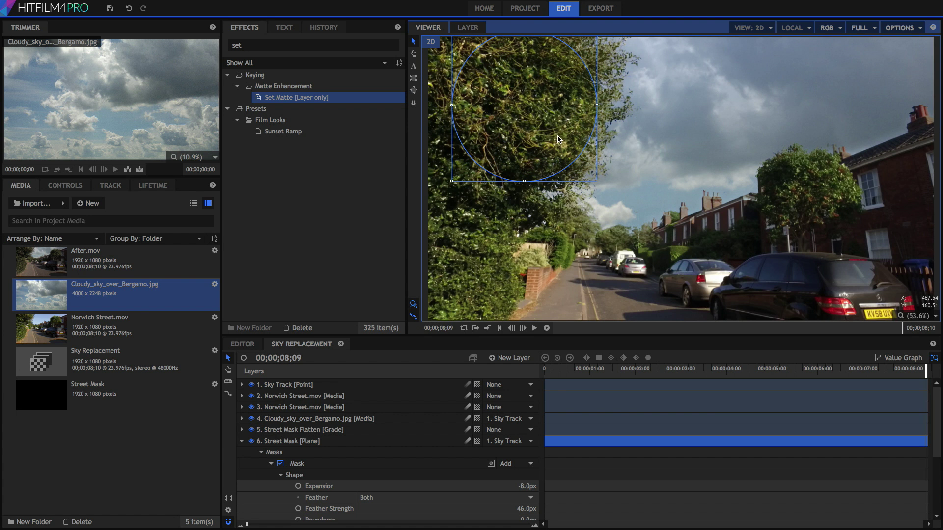
Step: Set the elliptical mask's feather strength to 184 px and shift the mask slightly away from the tree's sky-side edge
{"action": "scroll", "coordinate": [278, 490], "scroll_direction": "down", "scroll_amount": 5}
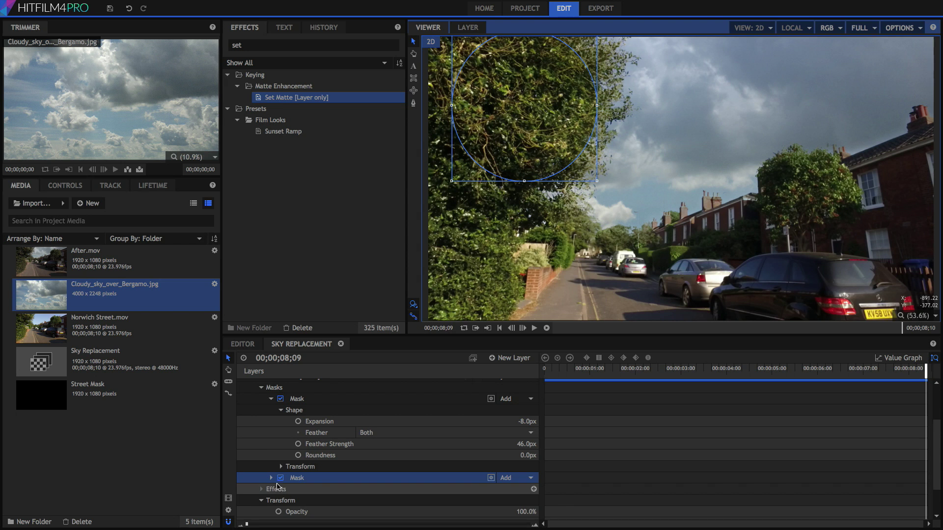
{"action": "left_click", "coordinate": [272, 478]}
{"action": "left_click", "coordinate": [281, 490]}
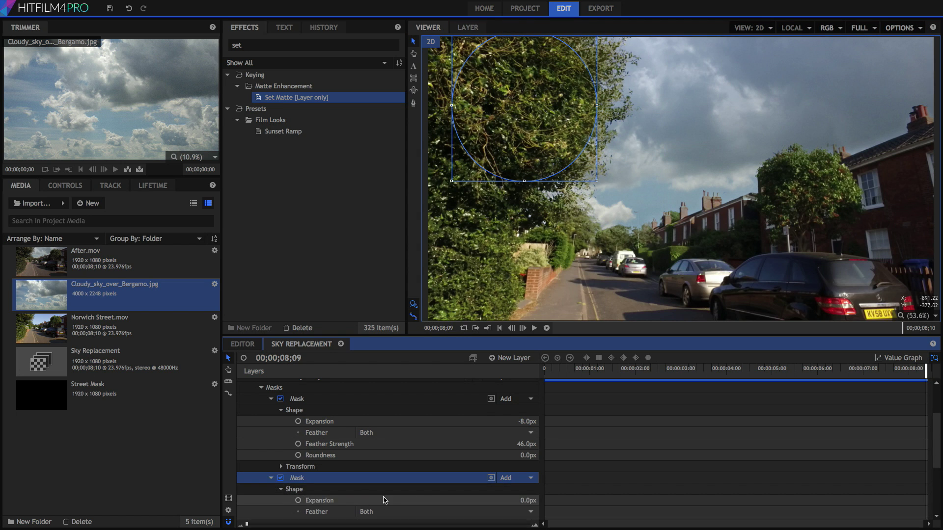
{"action": "scroll", "coordinate": [282, 493], "scroll_direction": "down", "scroll_amount": 3}
{"action": "left_click_drag", "start_coordinate": [528, 490], "coordinate": [531, 490]}
{"action": "mouse_move", "coordinate": [491, 119]}
{"action": "left_mouse_down"}
{"action": "mouse_move", "coordinate": [479, 121]}
{"action": "mouse_move", "coordinate": [505, 118]}
{"action": "left_mouse_up"}
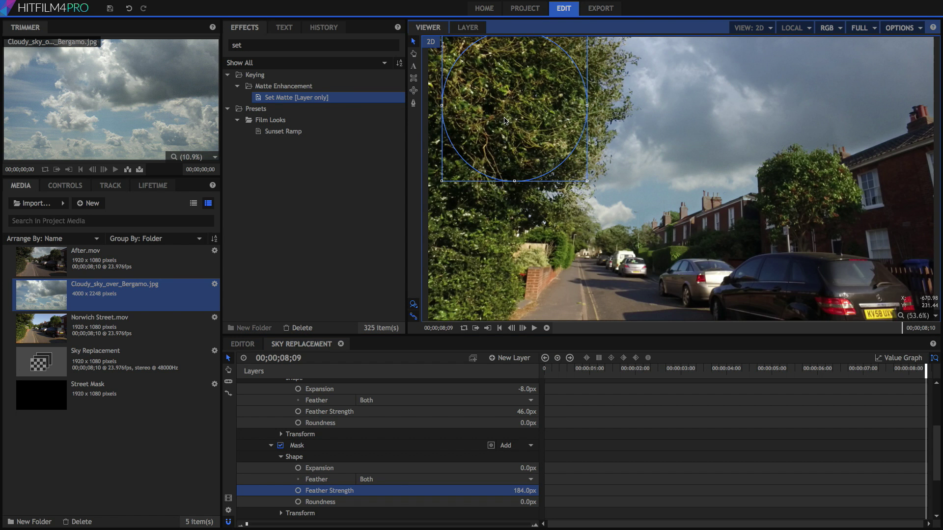
{"action": "scroll", "coordinate": [423, 454], "scroll_direction": "up", "scroll_amount": 9}
{"action": "left_click", "coordinate": [243, 442]}
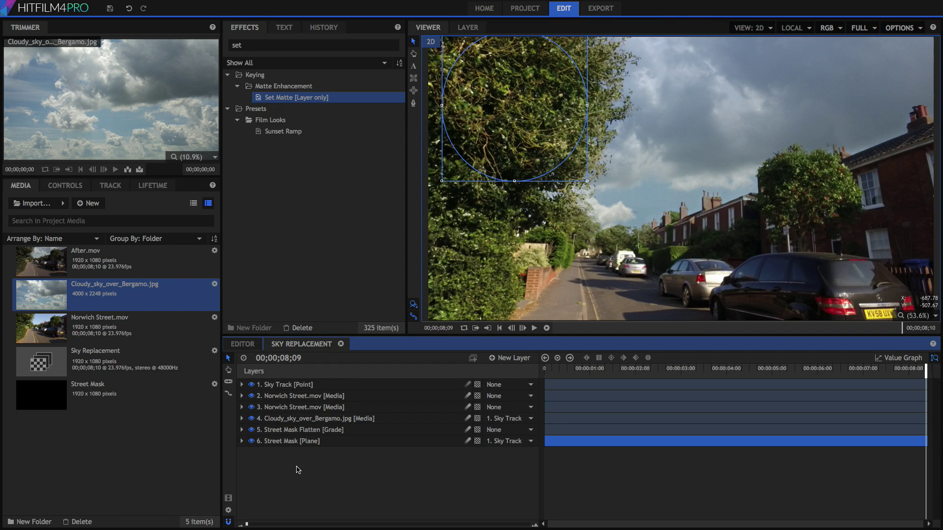
Step: Scrub the shot to 00;00;07;21 and examine the tree edge against the sky up close
{"action": "left_click", "coordinate": [286, 463]}
{"action": "left_click_drag", "start_coordinate": [555, 368], "coordinate": [903, 363]}
{"action": "scroll", "coordinate": [629, 89], "scroll_direction": "up", "scroll_amount": 3}
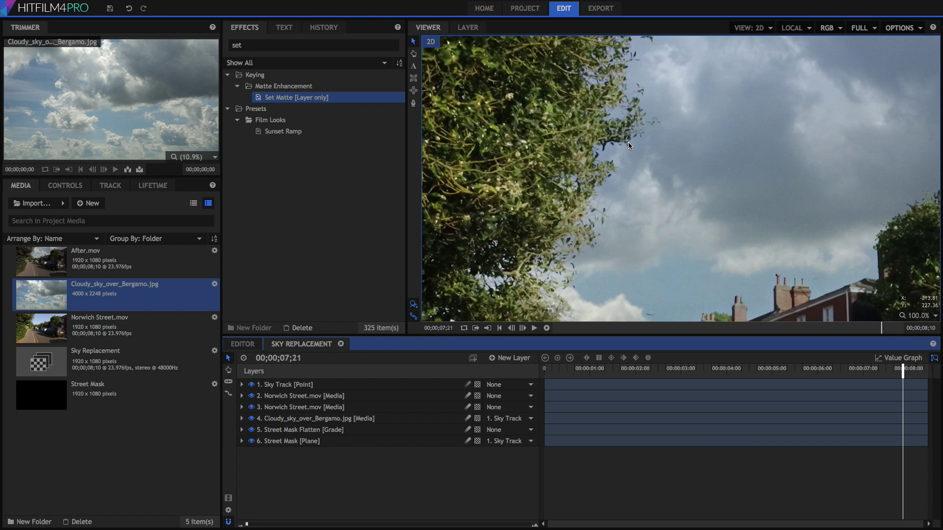
{"action": "scroll", "coordinate": [634, 158], "scroll_direction": "down", "scroll_amount": 3}
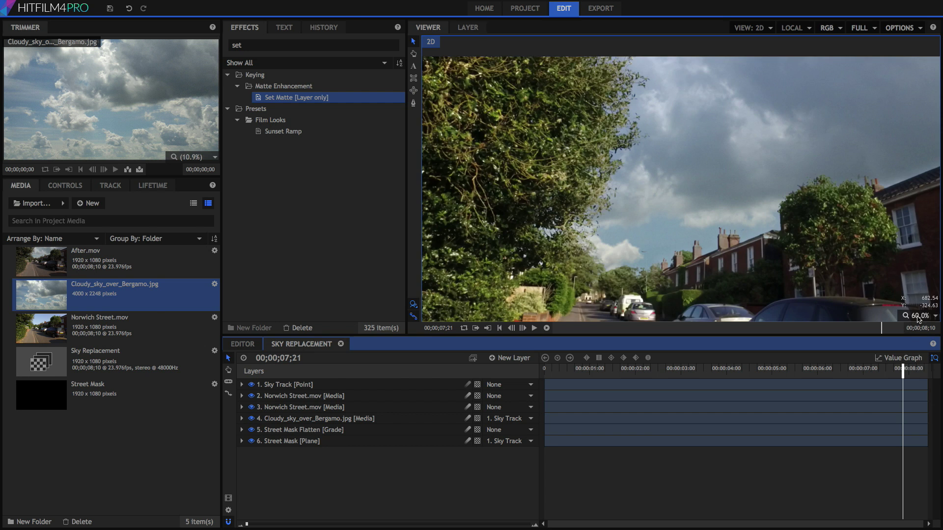
{"action": "left_click", "coordinate": [917, 317]}
{"action": "left_click", "coordinate": [916, 422]}
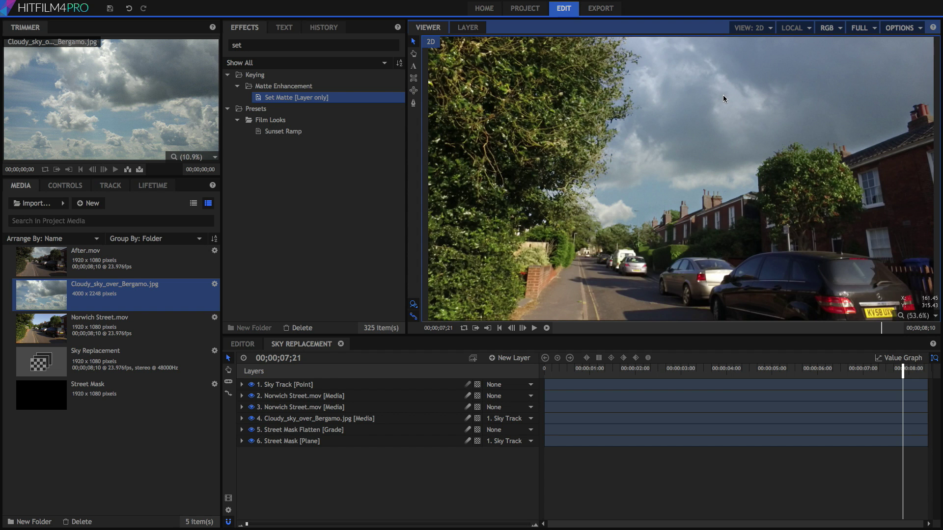
Step: Hide the lower Norwich Street.mov layer and add the Color Correction Wheels effect to the upper Norwich Street.mov layer
{"action": "left_click", "coordinate": [251, 407]}
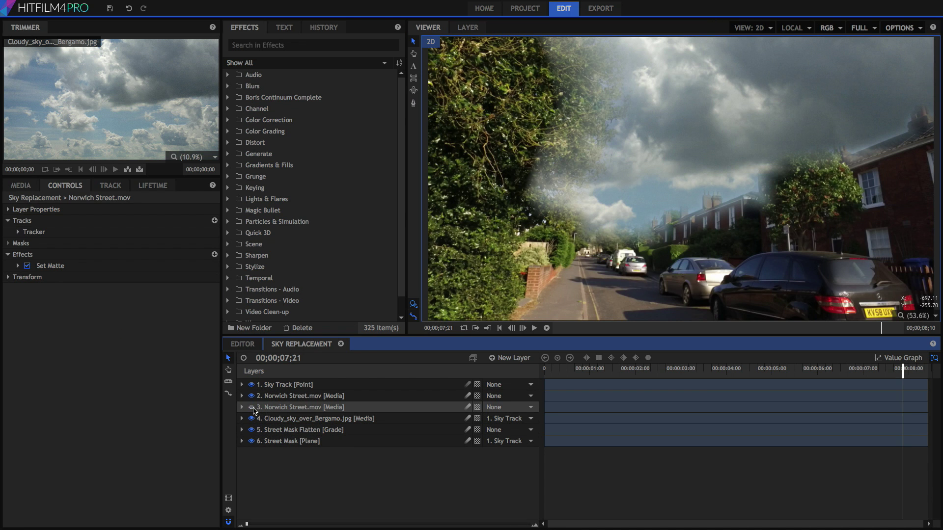
{"action": "left_click", "coordinate": [267, 44]}
{"action": "type", "text": "col"}
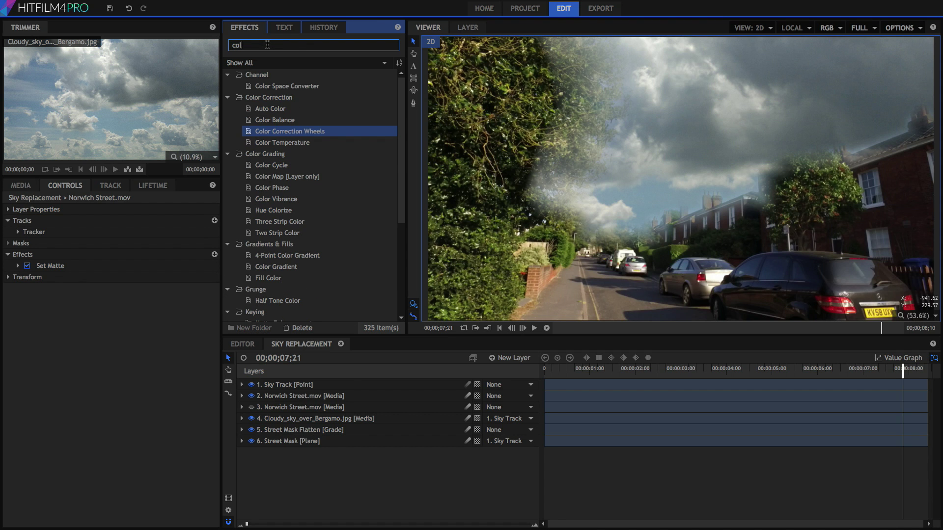
{"action": "left_click_drag", "start_coordinate": [304, 132], "coordinate": [302, 400]}
Step: Set the Color Correction Wheels white balance by sampling a grey area of the clouds
{"action": "left_click", "coordinate": [17, 277]}
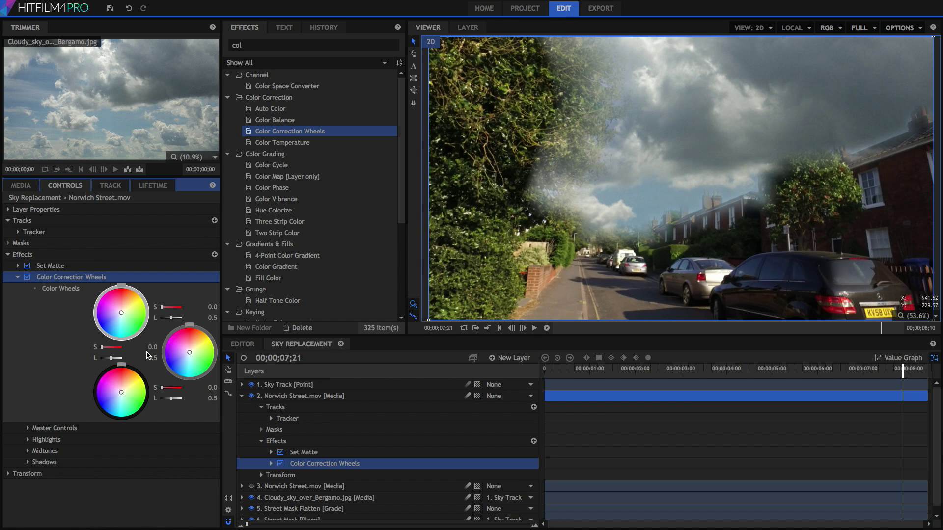
{"action": "left_click", "coordinate": [29, 428]}
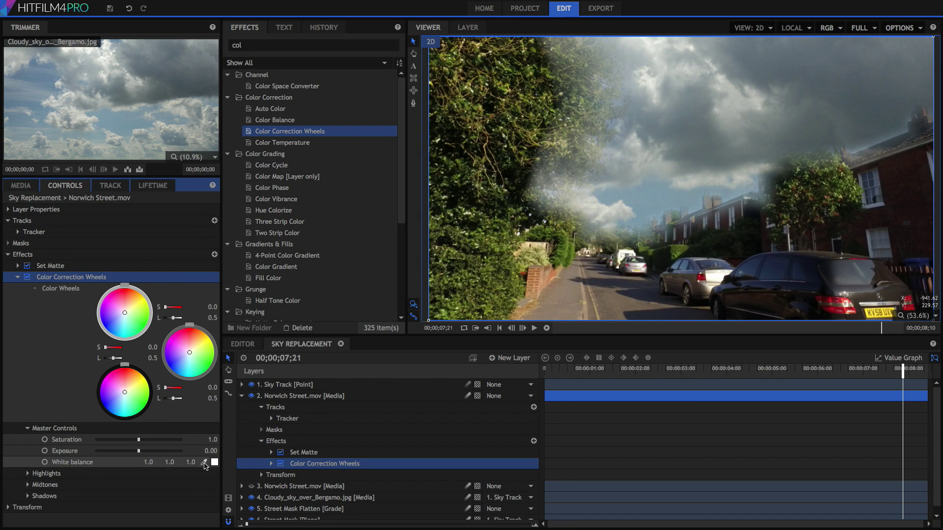
{"action": "left_click", "coordinate": [735, 101]}
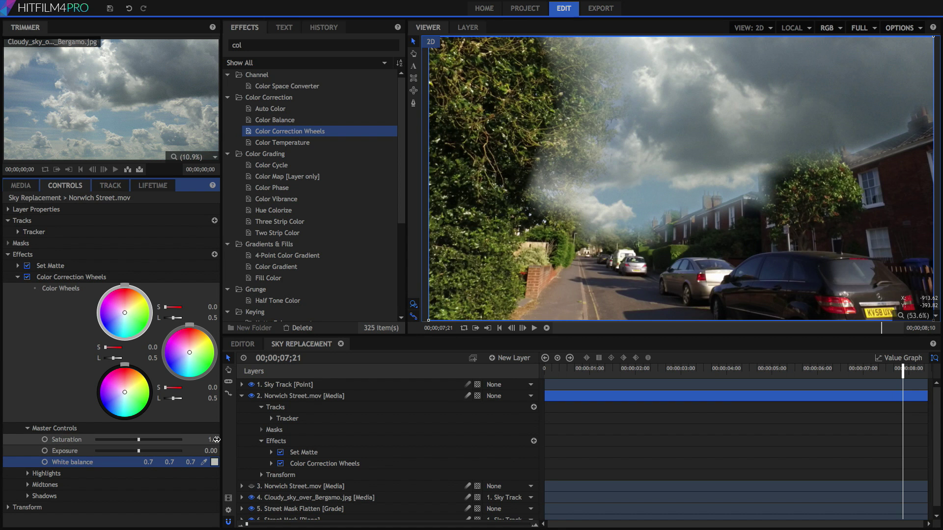
Step: Set the master saturation to 0.5 and exposure to -1.27, and tint the highlights blue with a strength of 0.3
{"action": "mouse_move", "coordinate": [214, 440]}
{"action": "left_mouse_down"}
{"action": "mouse_move", "coordinate": [199, 440]}
{"action": "mouse_move", "coordinate": [209, 449]}
{"action": "left_mouse_up"}
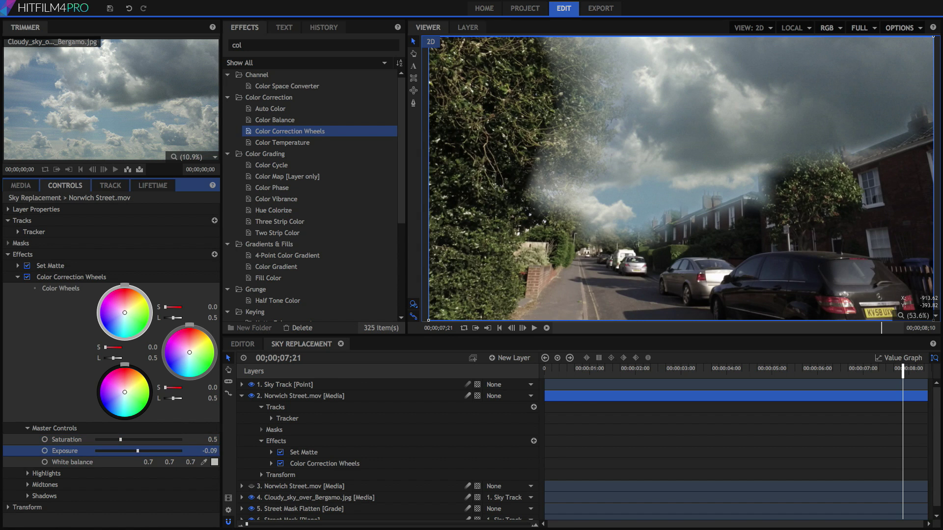
{"action": "left_click_drag", "start_coordinate": [209, 451], "coordinate": [203, 450]}
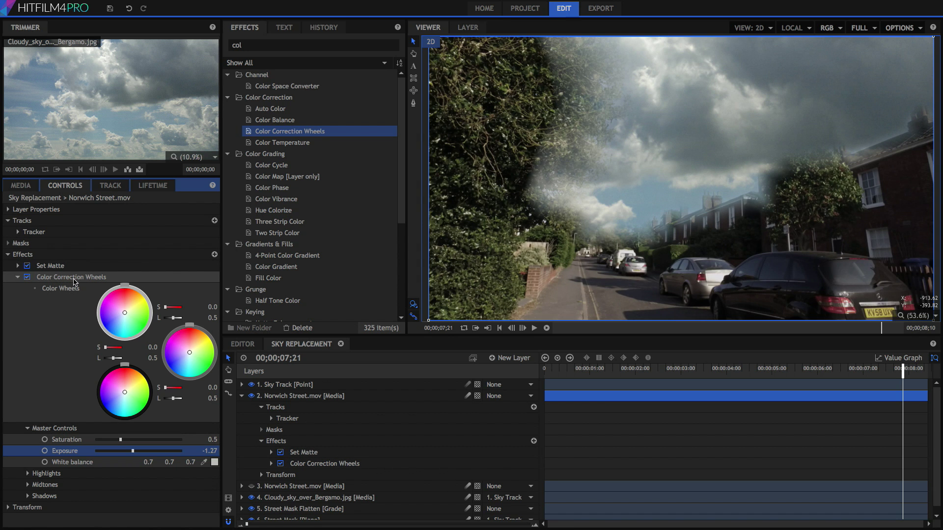
{"action": "left_click_drag", "start_coordinate": [120, 320], "coordinate": [122, 322]}
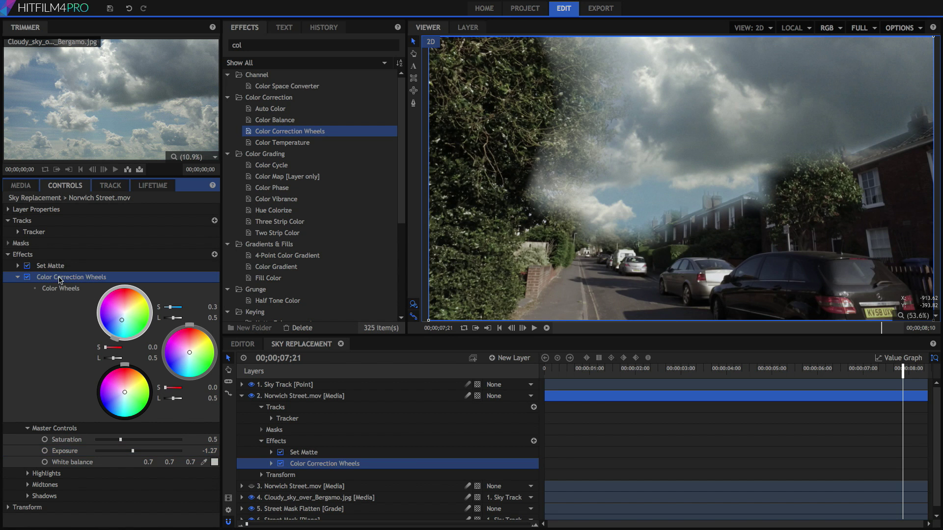
Step: Copy the Color Correction Wheels effect to the lower Norwich Street.mov layer
{"action": "left_click", "coordinate": [255, 488]}
{"action": "key", "text": "ctrl+v"}
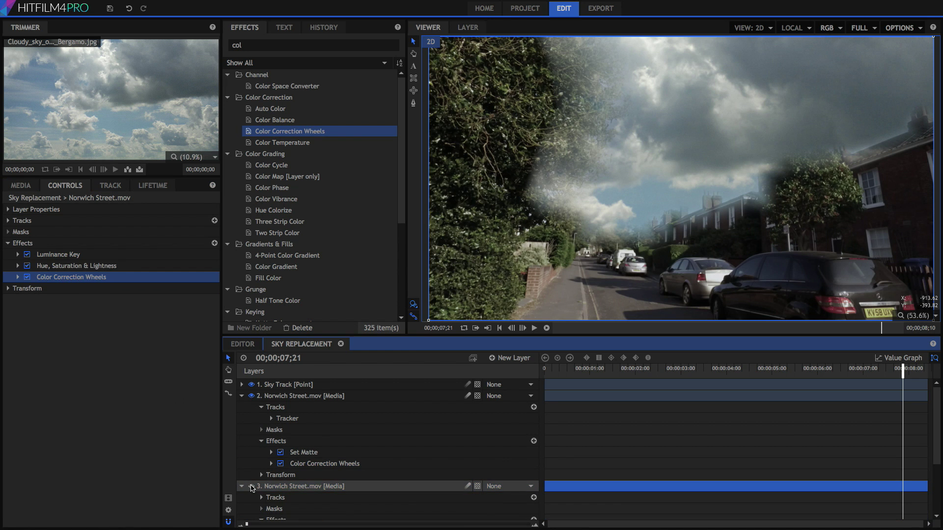